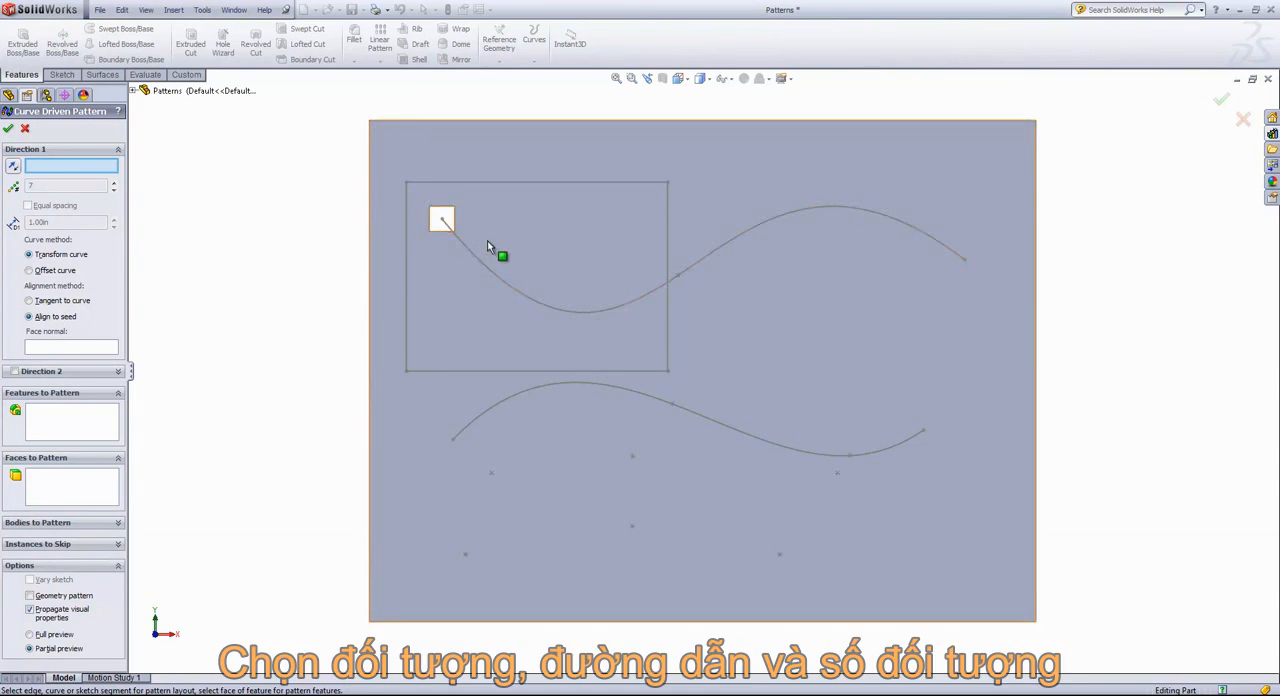
Set the upper spline as Direction 1 of the curve-driven pattern and the square cutout Boss-Extrude2 as the feature to pattern
left_click(487, 268)
left_click(69, 434)
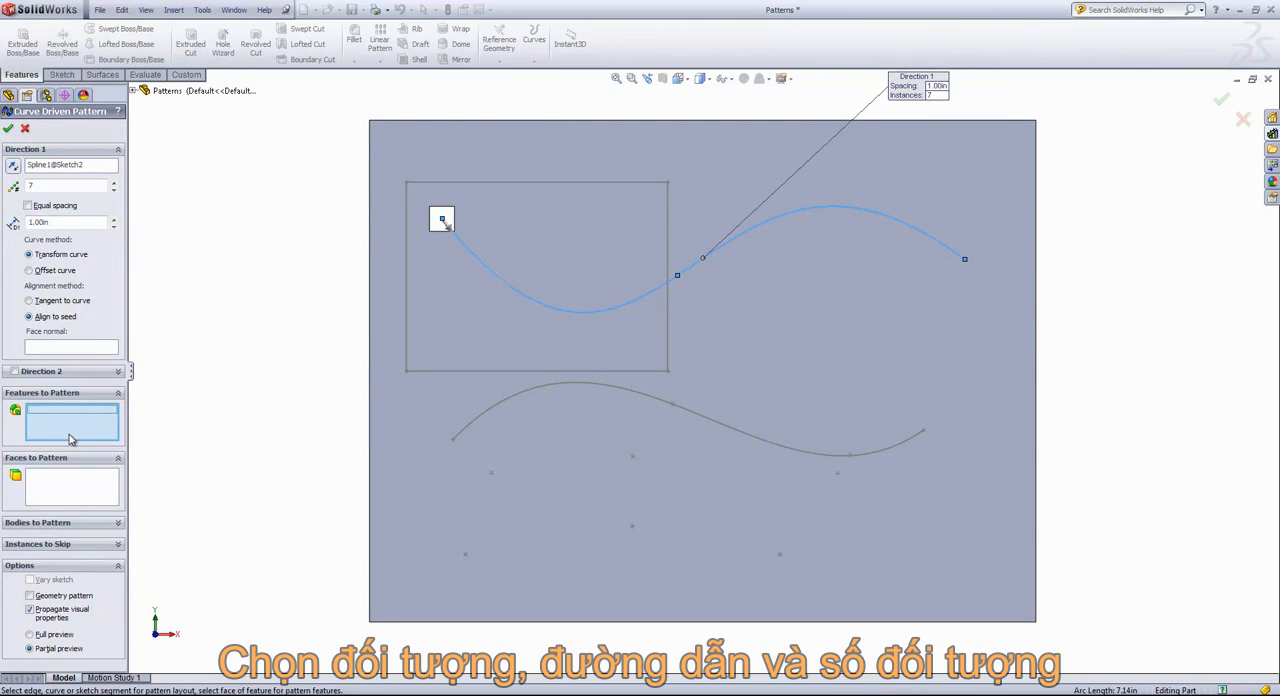
middle_click_drag(254, 232, 278, 233)
scroll(440, 235, "down", 1)
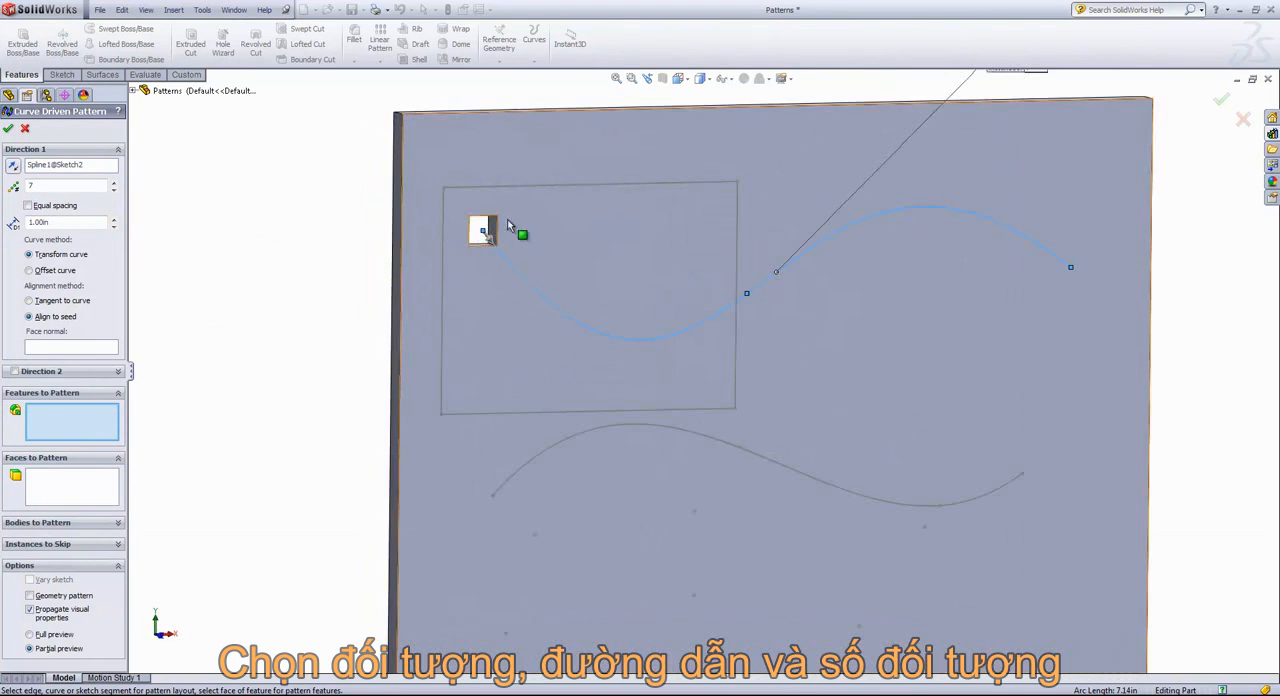
left_click(492, 225)
middle_click_drag(282, 346, 250, 333)
scroll(252, 337, "up", 1)
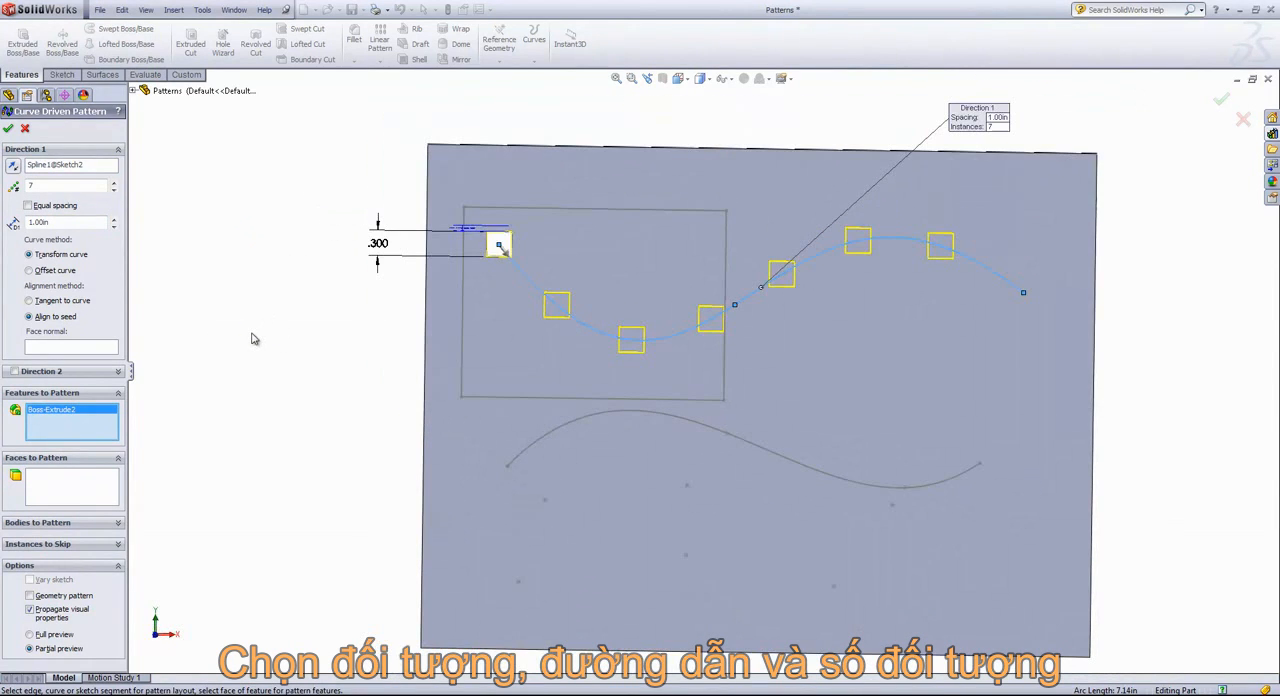
Set the curve pattern's spacing to 0.80 in and its instance count to 9, with equal spacing enabled
left_click(115, 226)
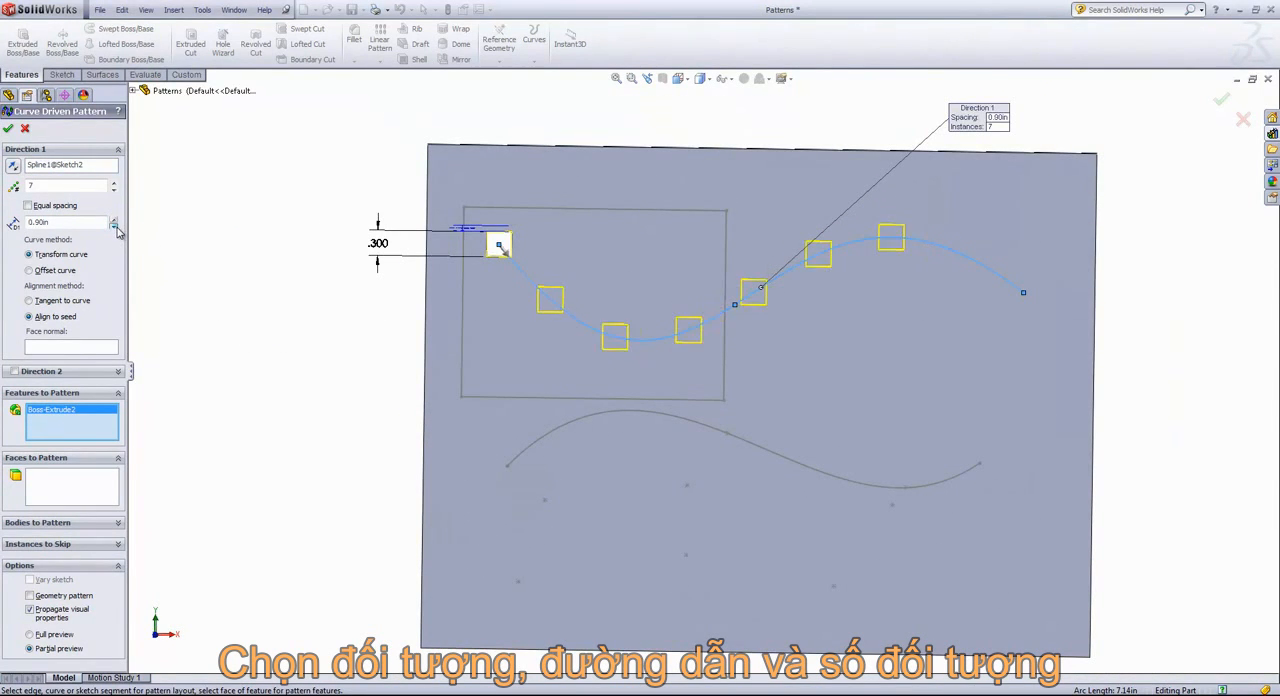
left_click(115, 226)
left_click(114, 184)
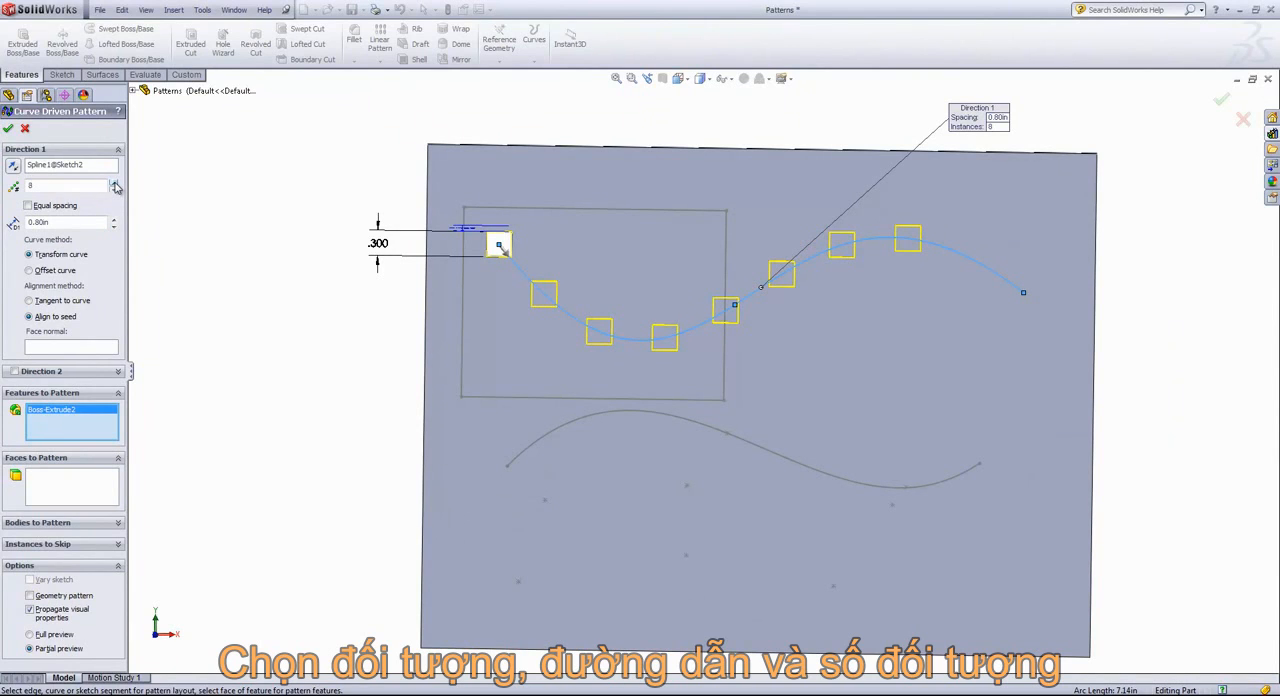
left_click(114, 184)
left_click(115, 189)
left_click(113, 184)
left_click(28, 206)
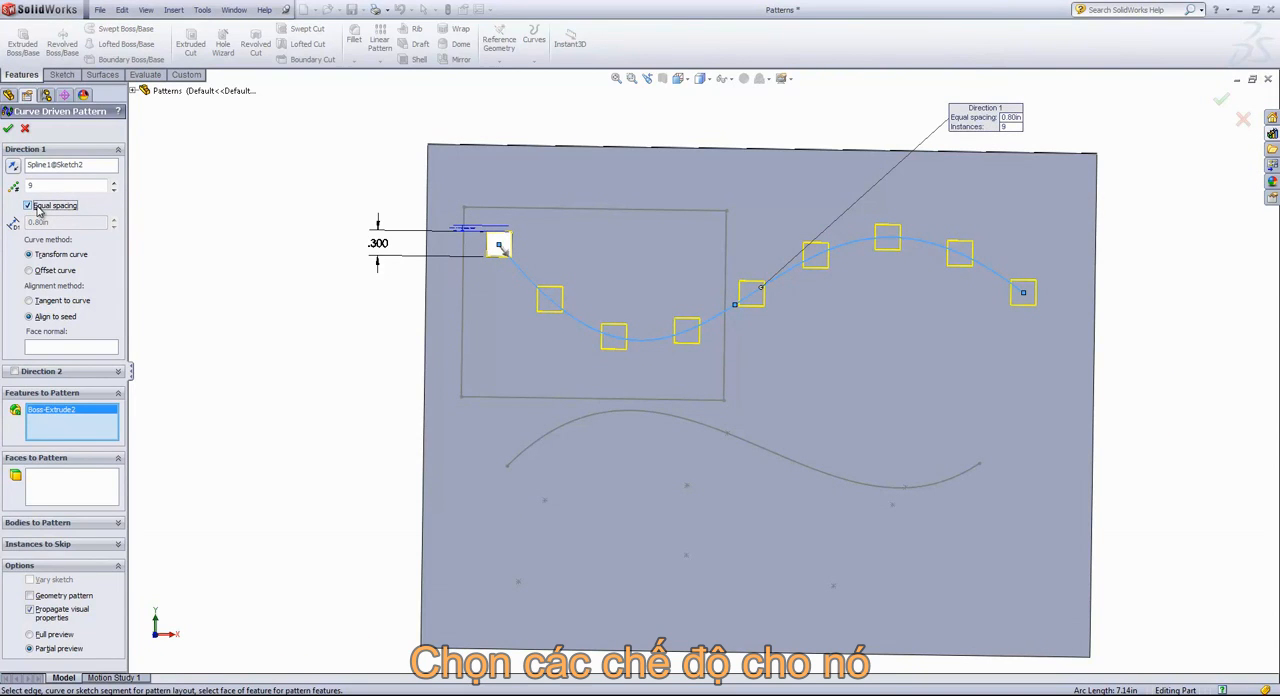
Try the Tangent to curve alignment, return to Align to seed, and replace the pattern's path with the lower spline
left_click(29, 301)
left_click(29, 316)
left_click(52, 166)
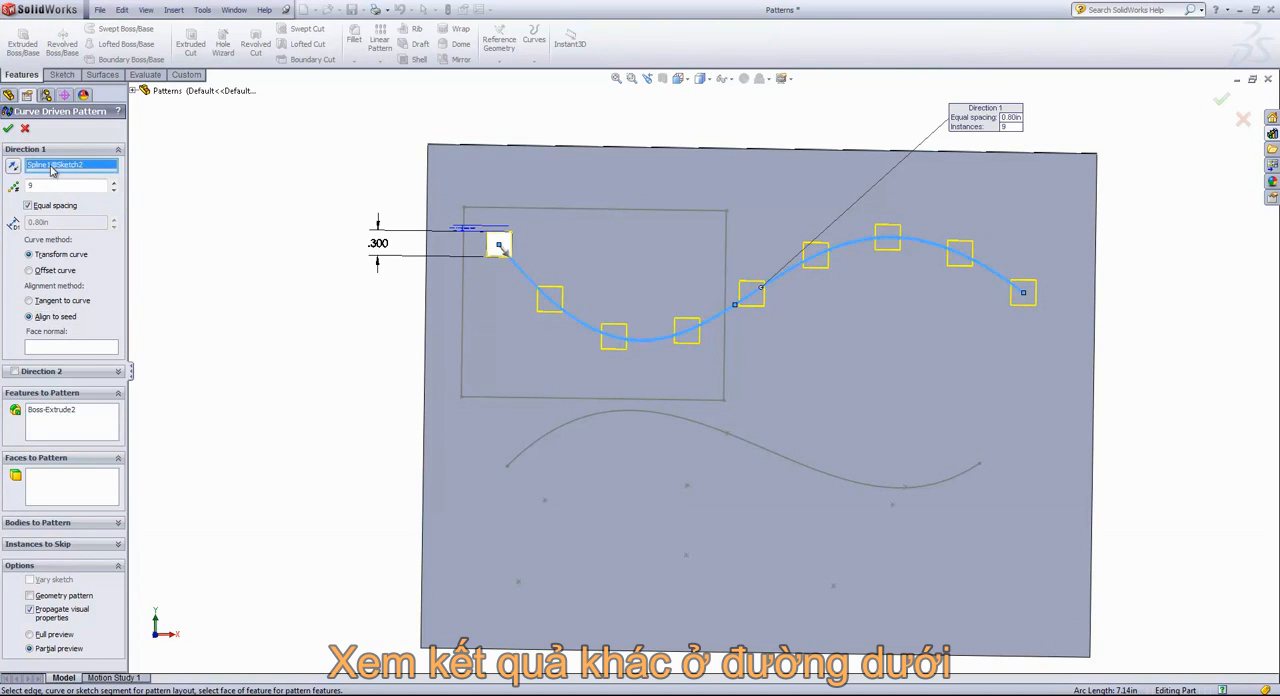
left_click(676, 422)
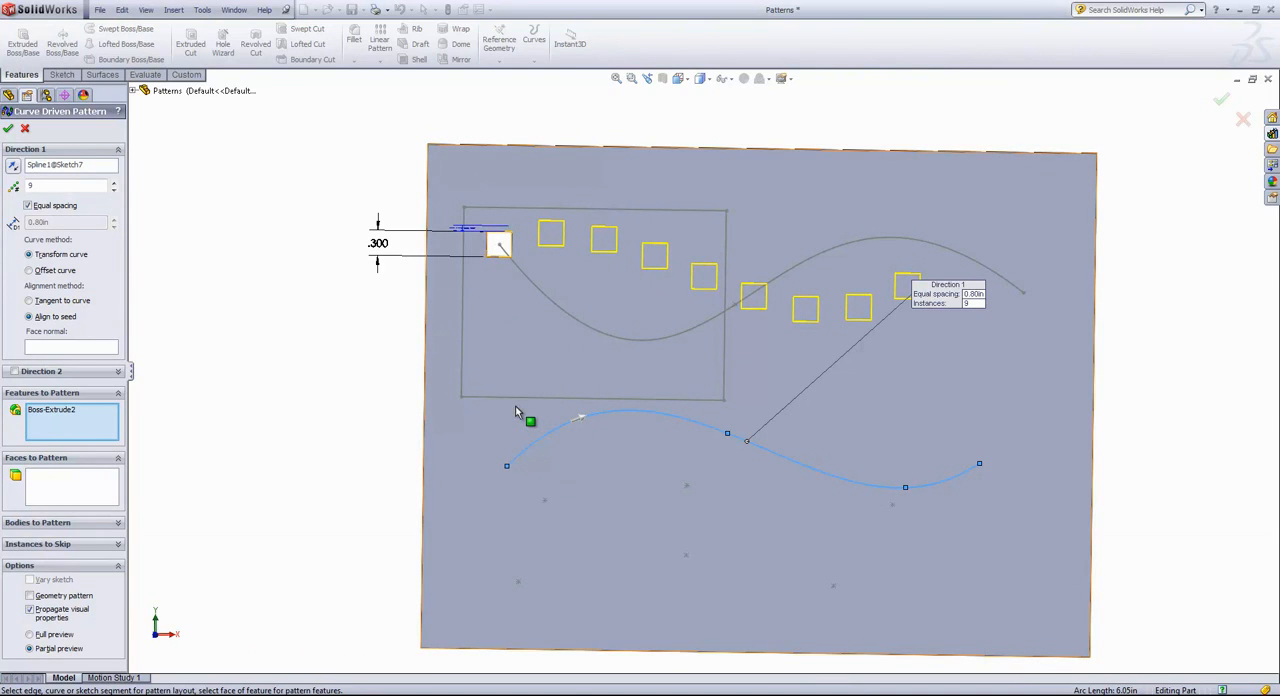
Skip instances (2,1), (4,1) and (6,1), enable Geometry pattern, and create the curve-driven pattern
left_click(64, 544)
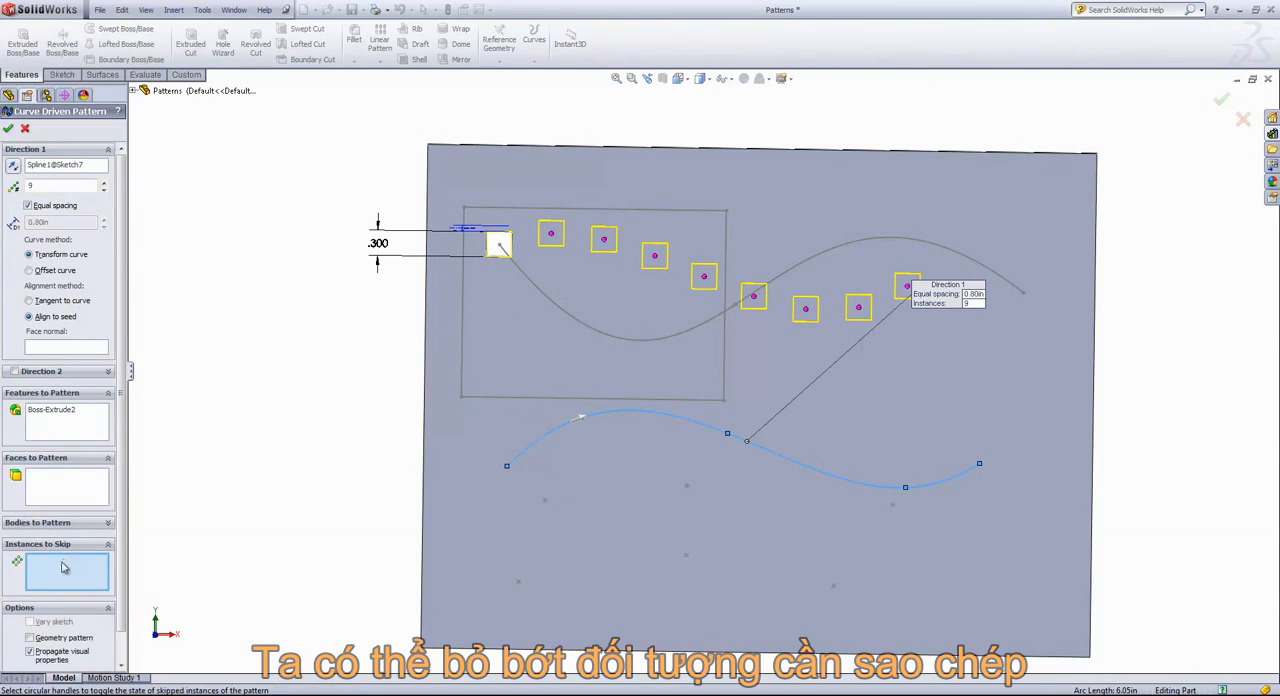
left_click(551, 234)
left_click(654, 258)
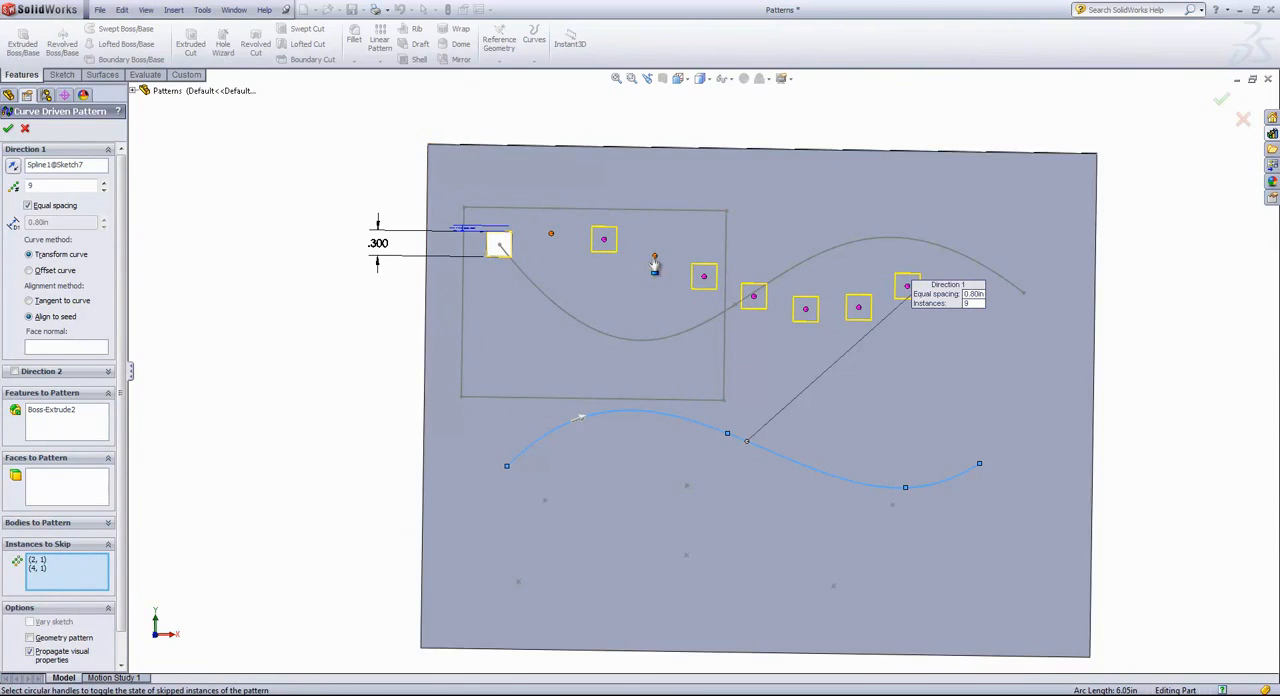
left_click(754, 298)
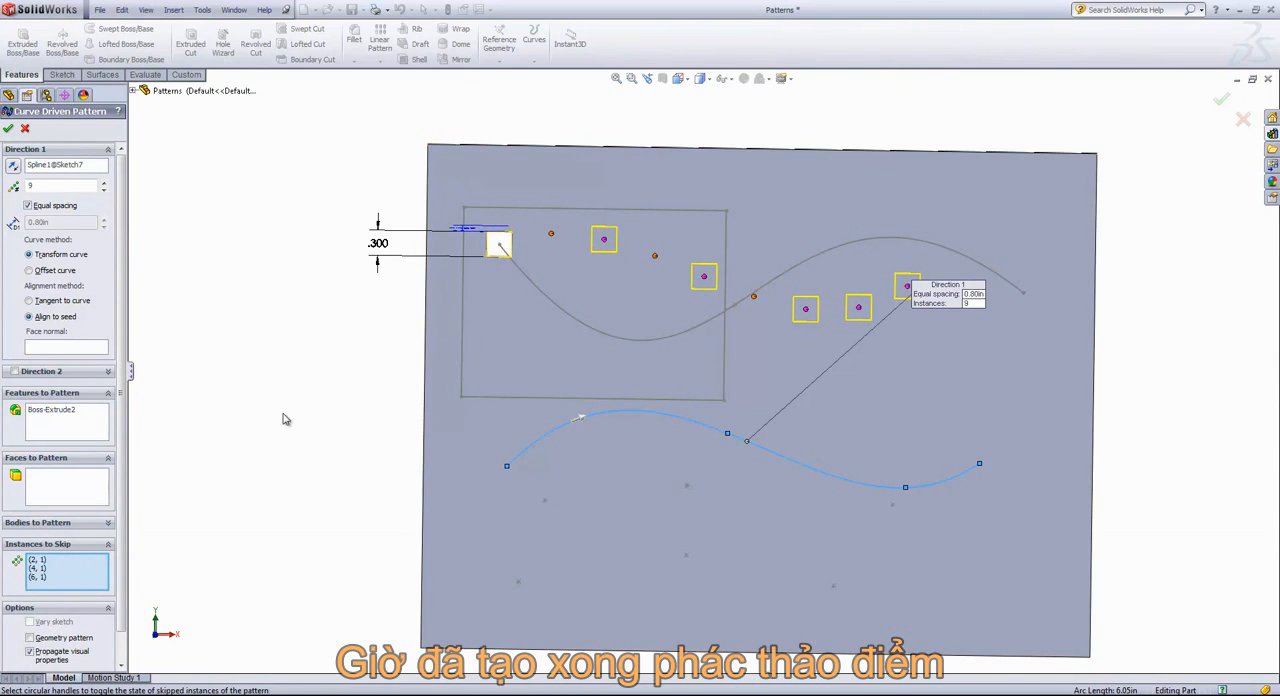
left_click(50, 644)
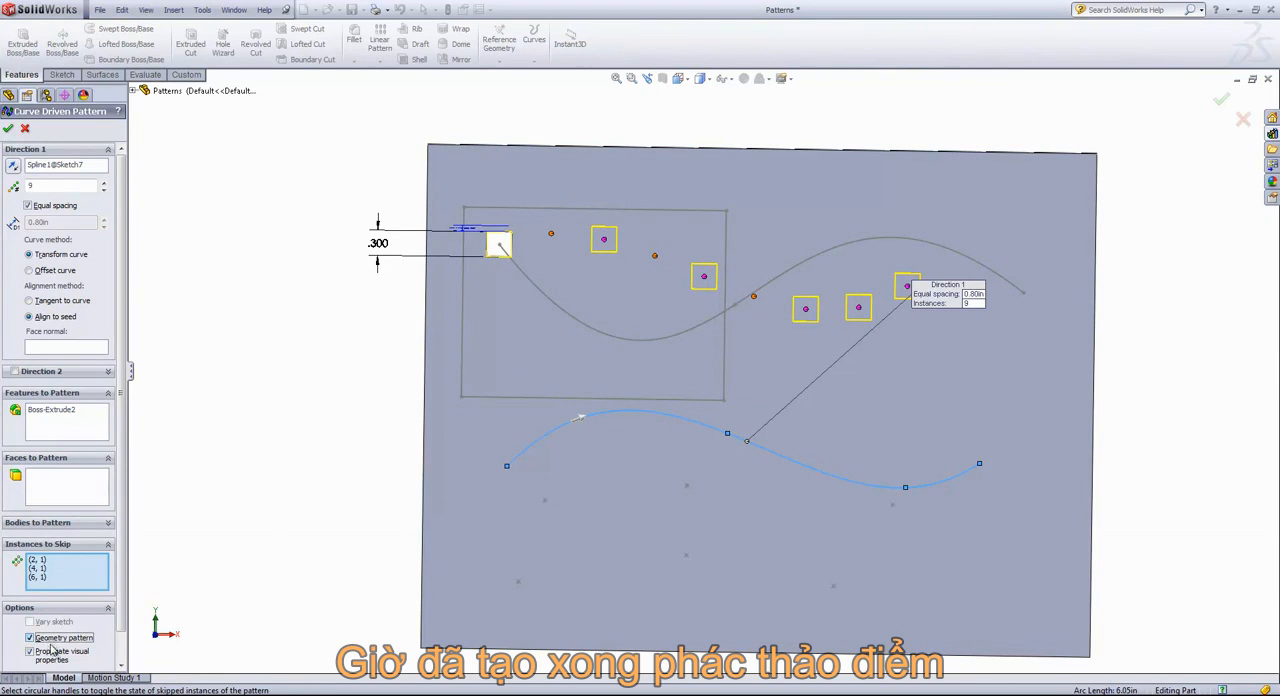
left_click(9, 131)
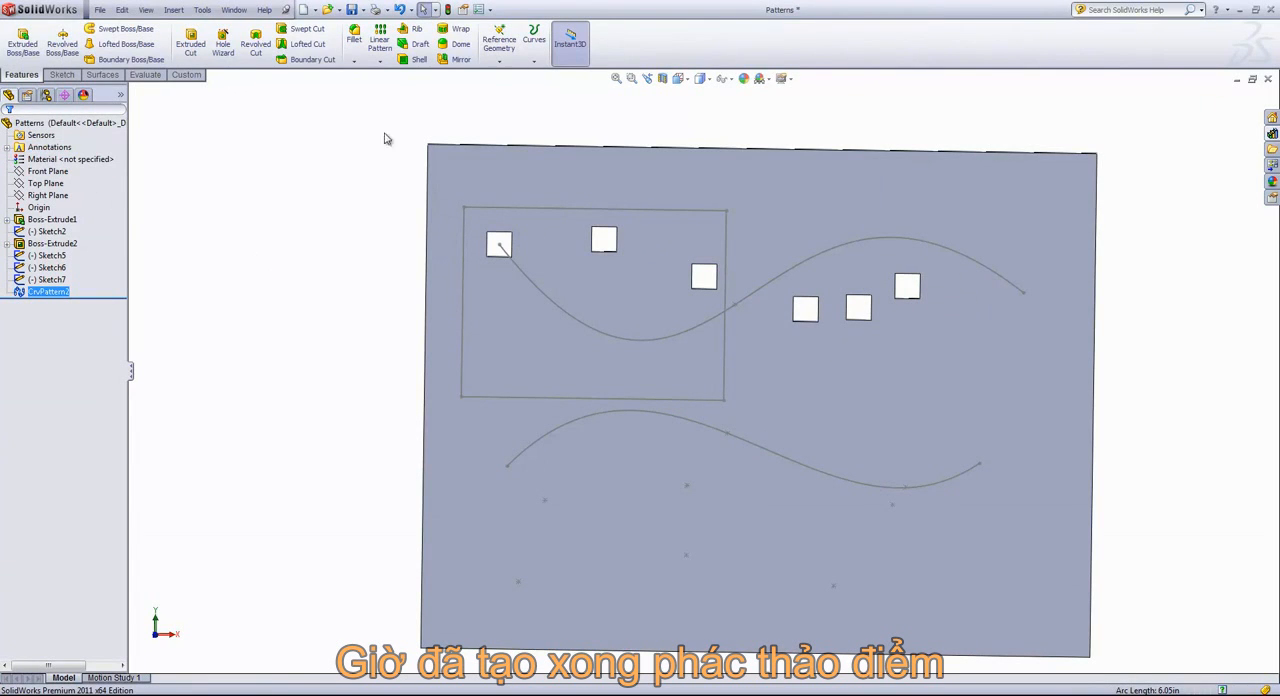
Create a sketch-driven pattern of Boss-Extrude2 at the points of Sketch6, removing the preselected curve pattern from the features to pattern
left_click(380, 62)
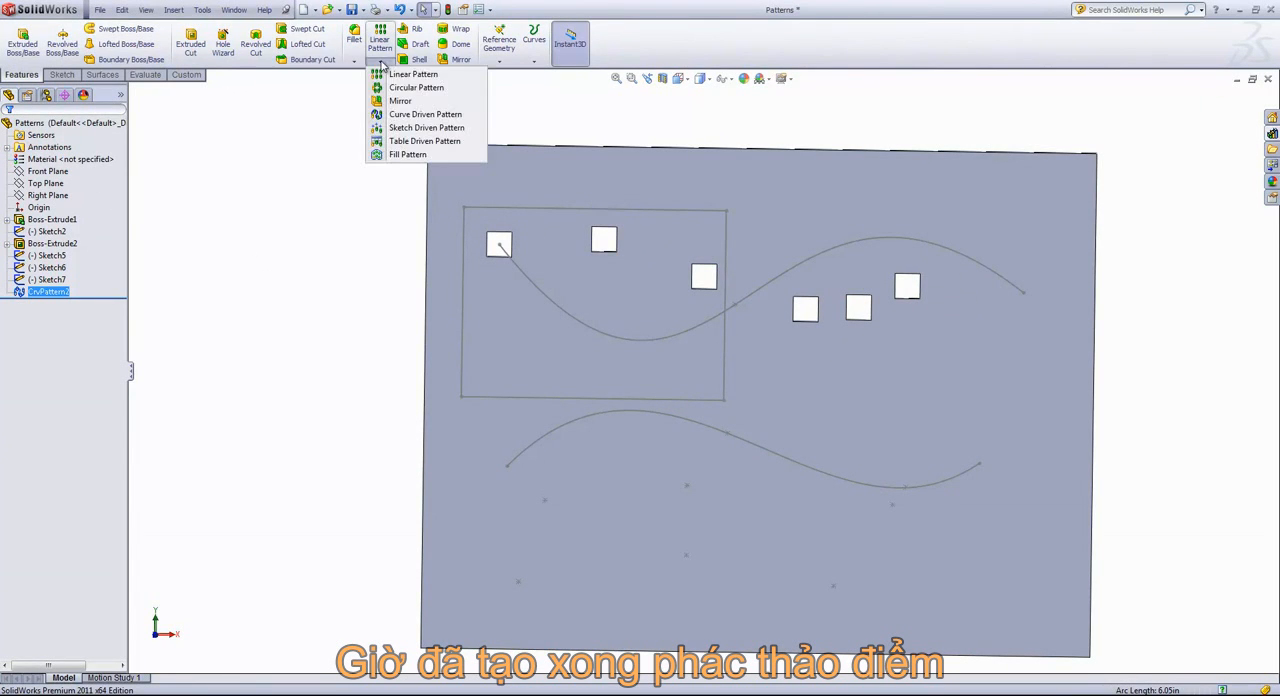
left_click(408, 130)
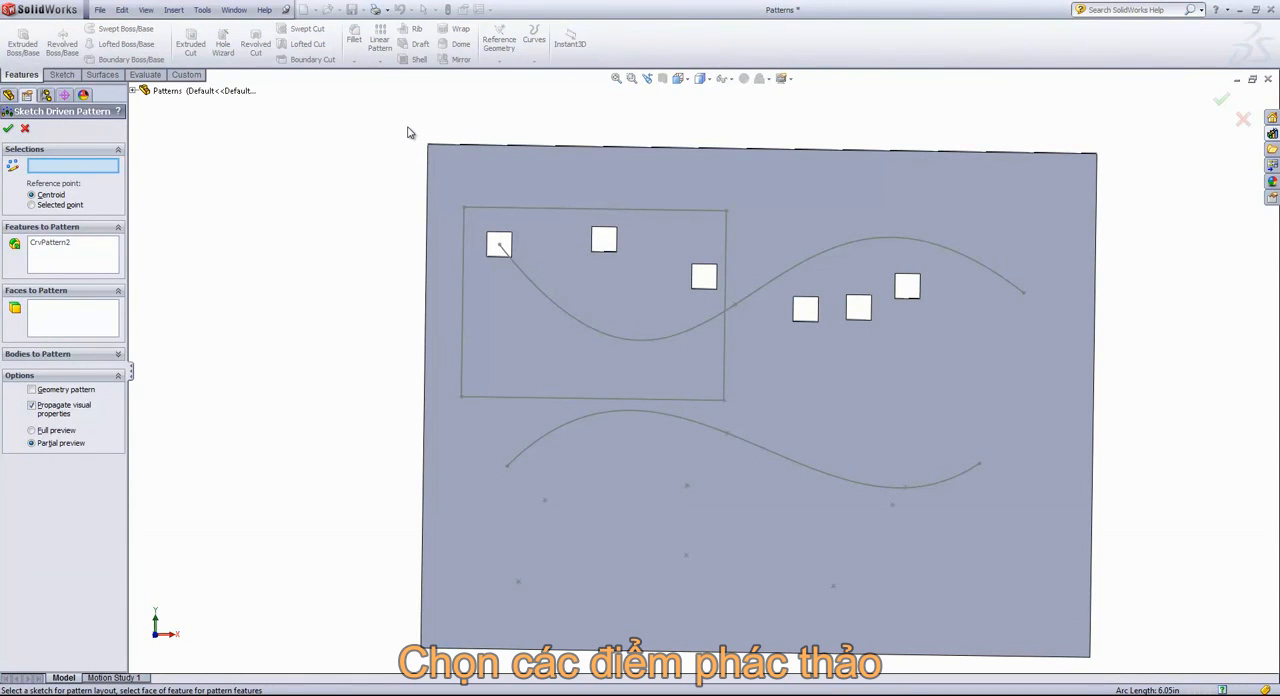
left_click(57, 250)
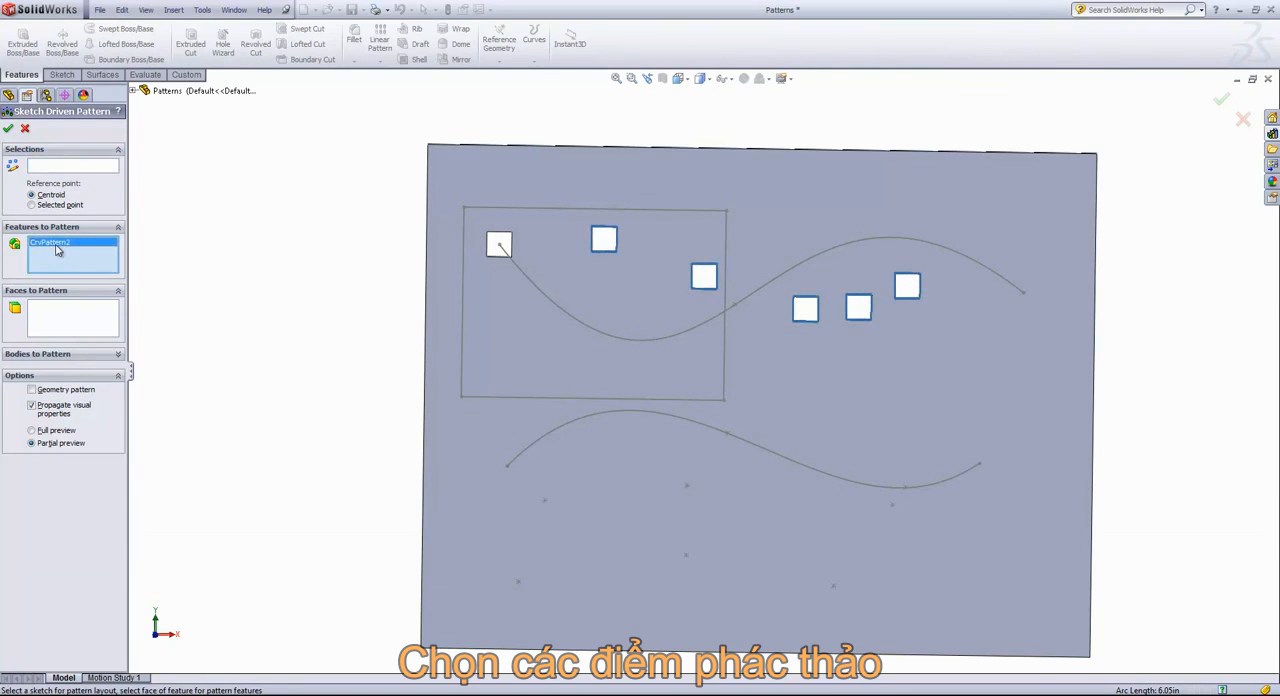
key("Delete")
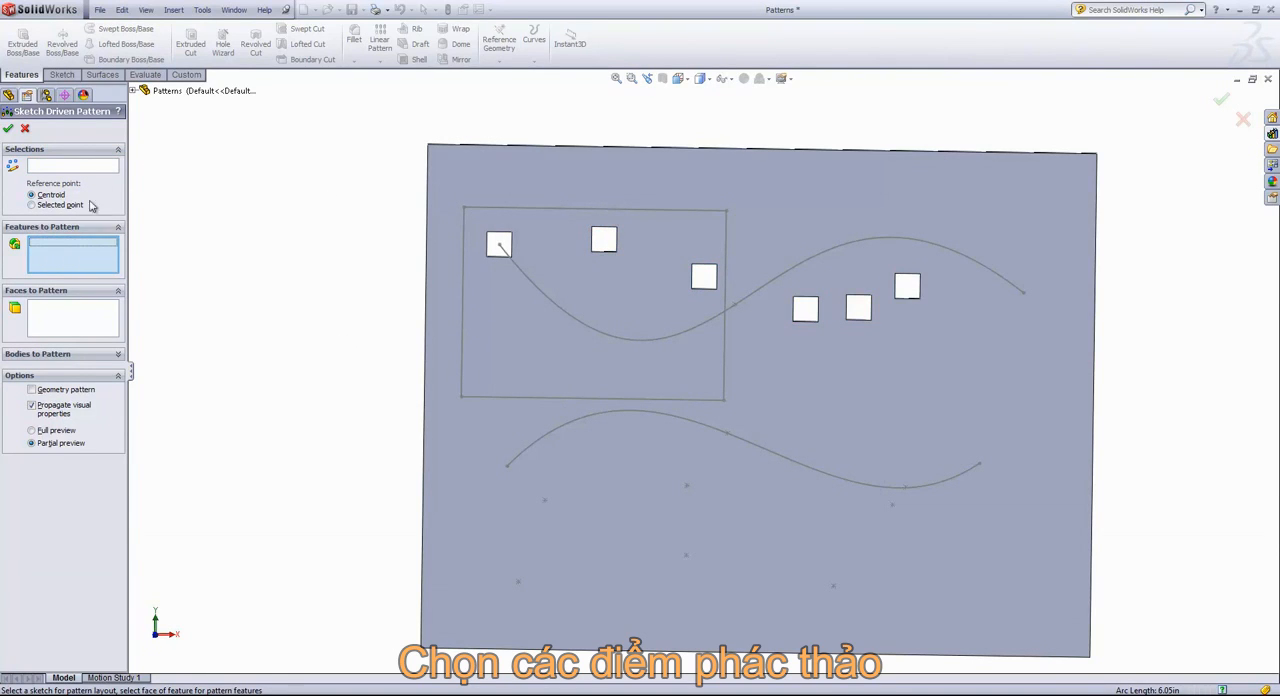
left_click(133, 90)
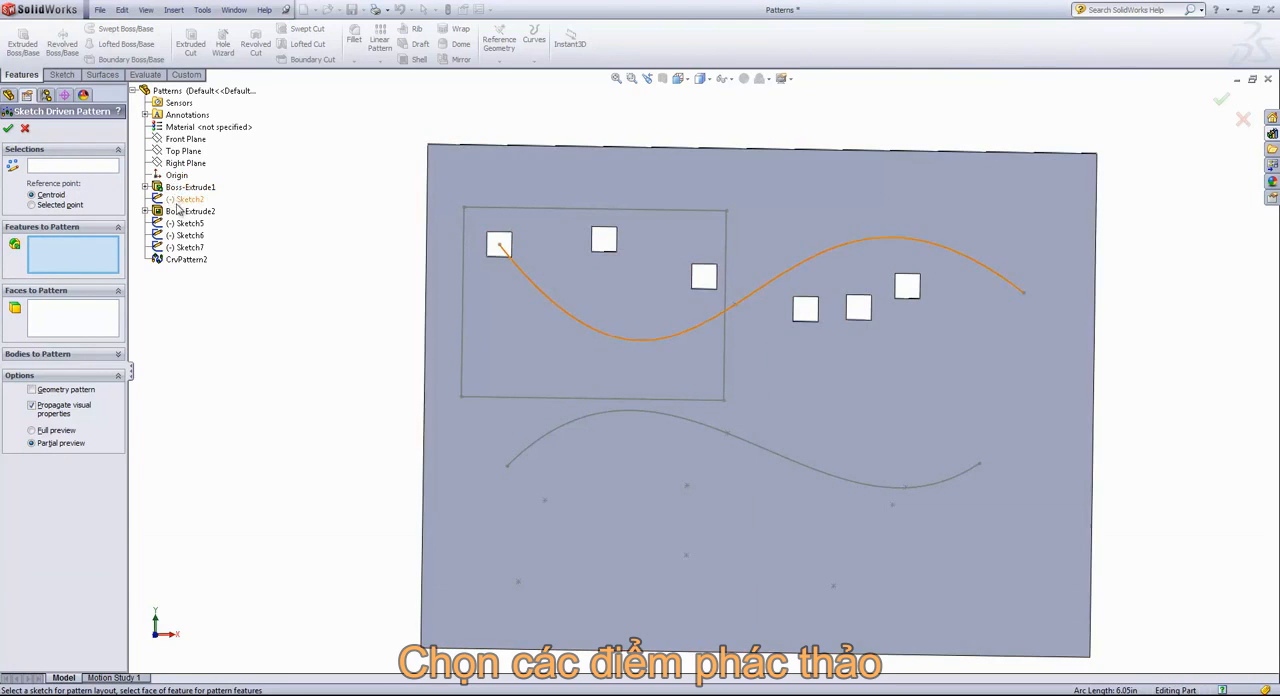
left_click(179, 213)
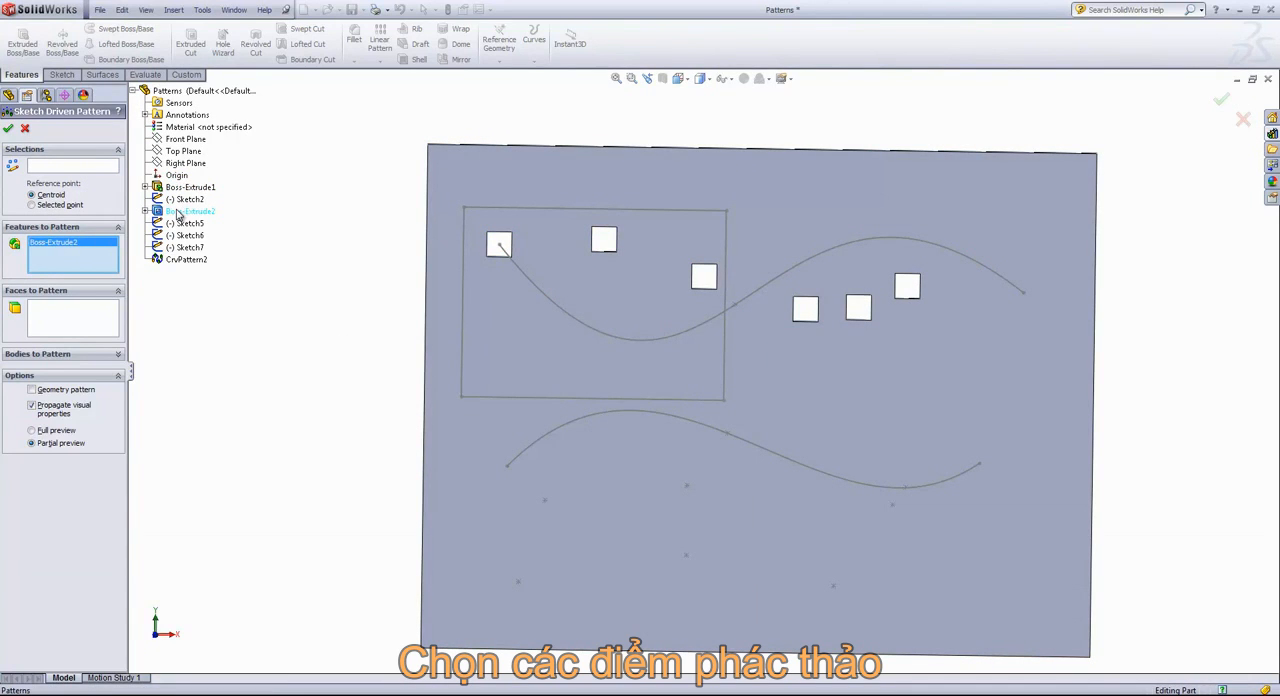
left_click(55, 167)
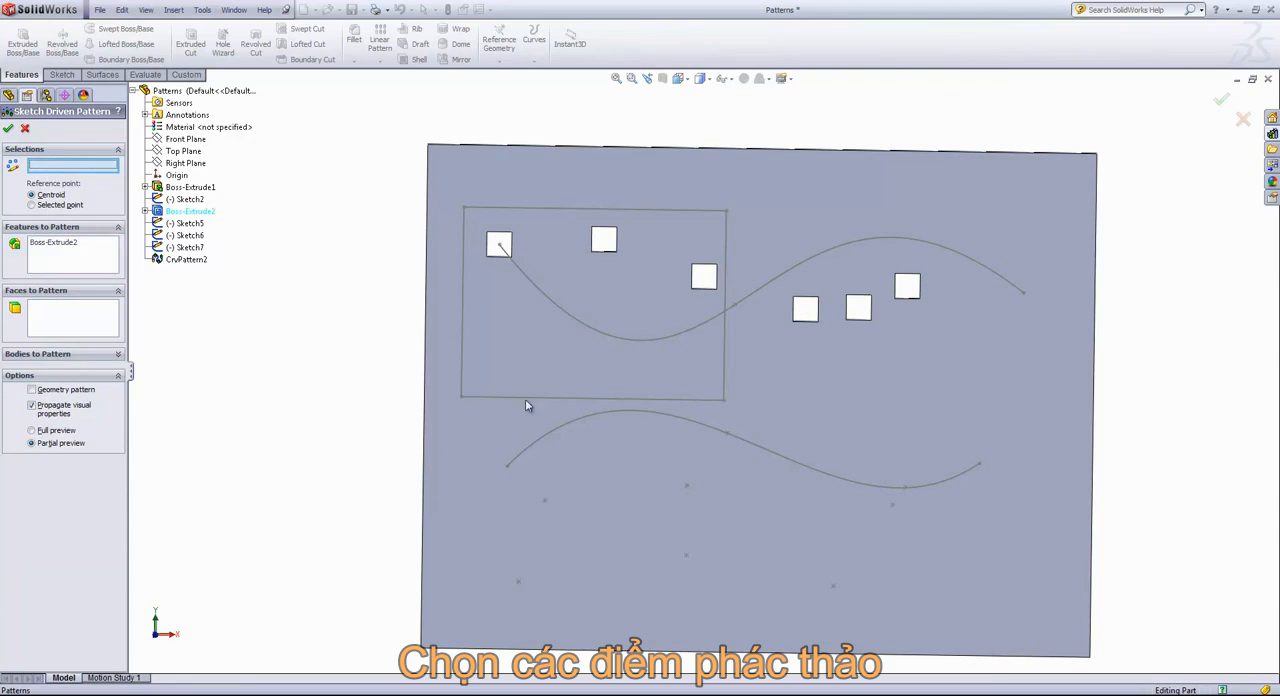
left_click(543, 503)
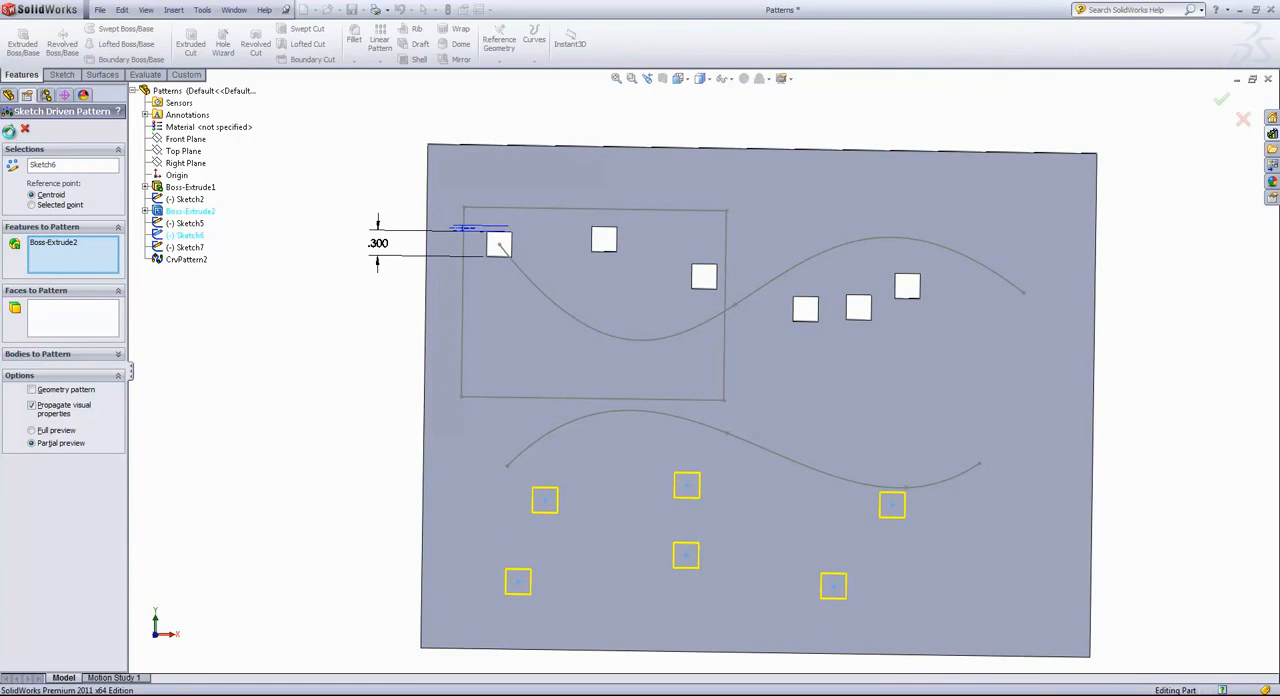
left_click(9, 131)
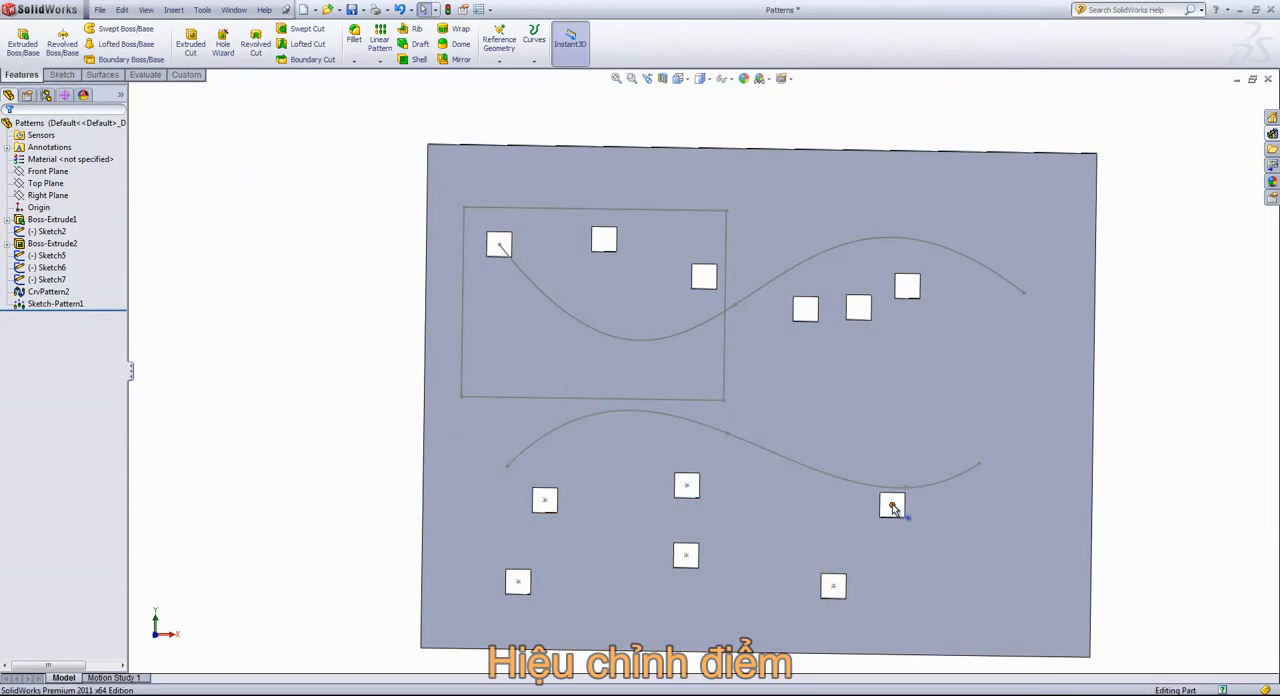
Move three Sketch6 points: the rightmost above the lower spline's right end, the lower-right one upward, and the lower-middle one down and right
mouse_move(892, 505)
left_mouse_down()
mouse_move(858, 507)
mouse_move(874, 437)
mouse_move(931, 426)
left_mouse_up()
left_click(832, 590)
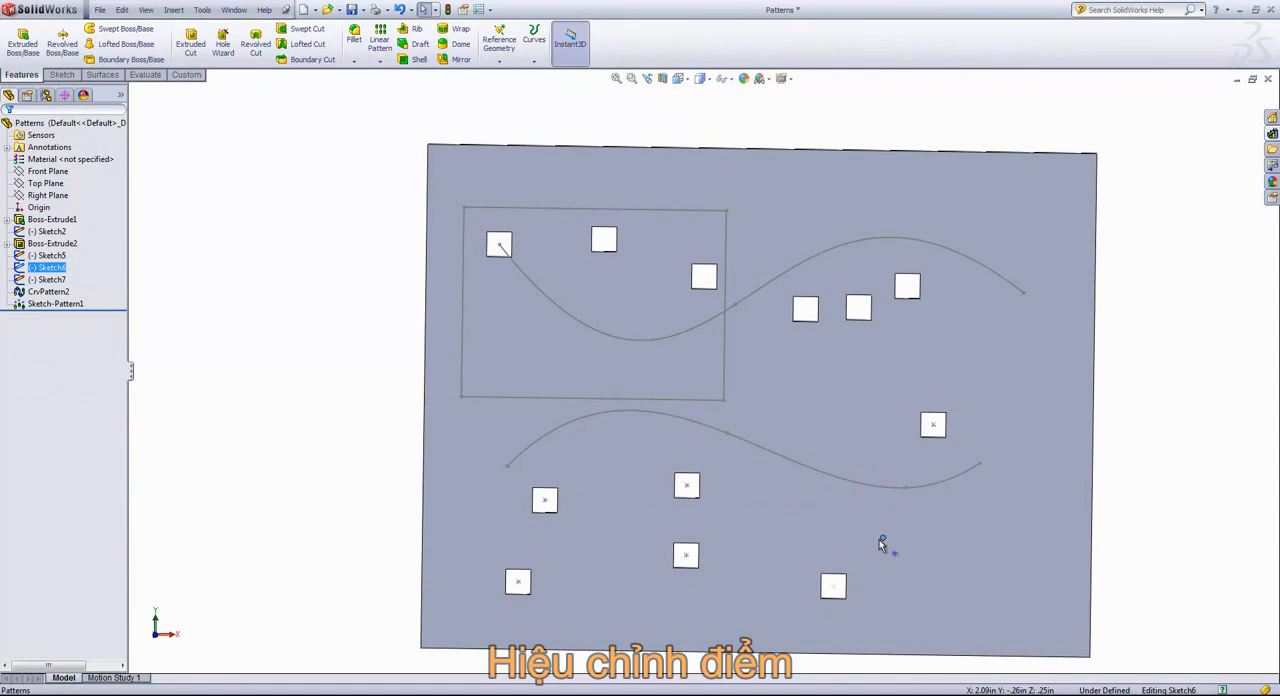
left_click_drag(800, 533, 811, 519)
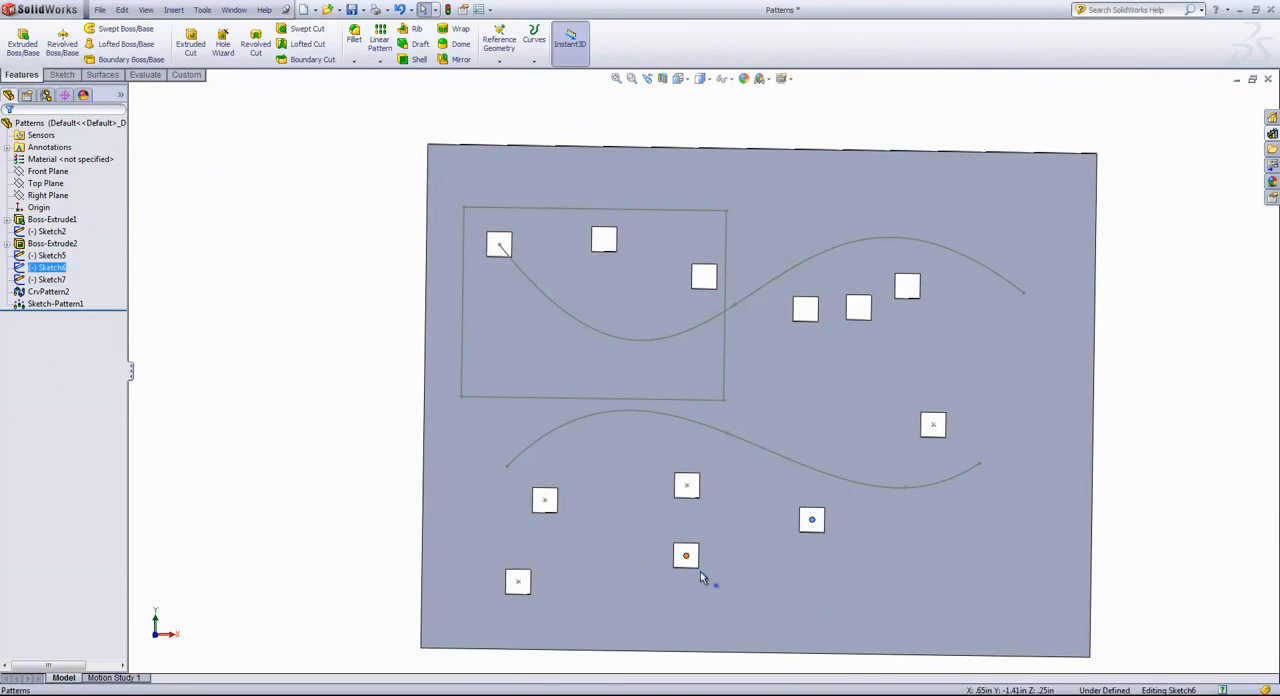
left_click_drag(773, 597, 773, 597)
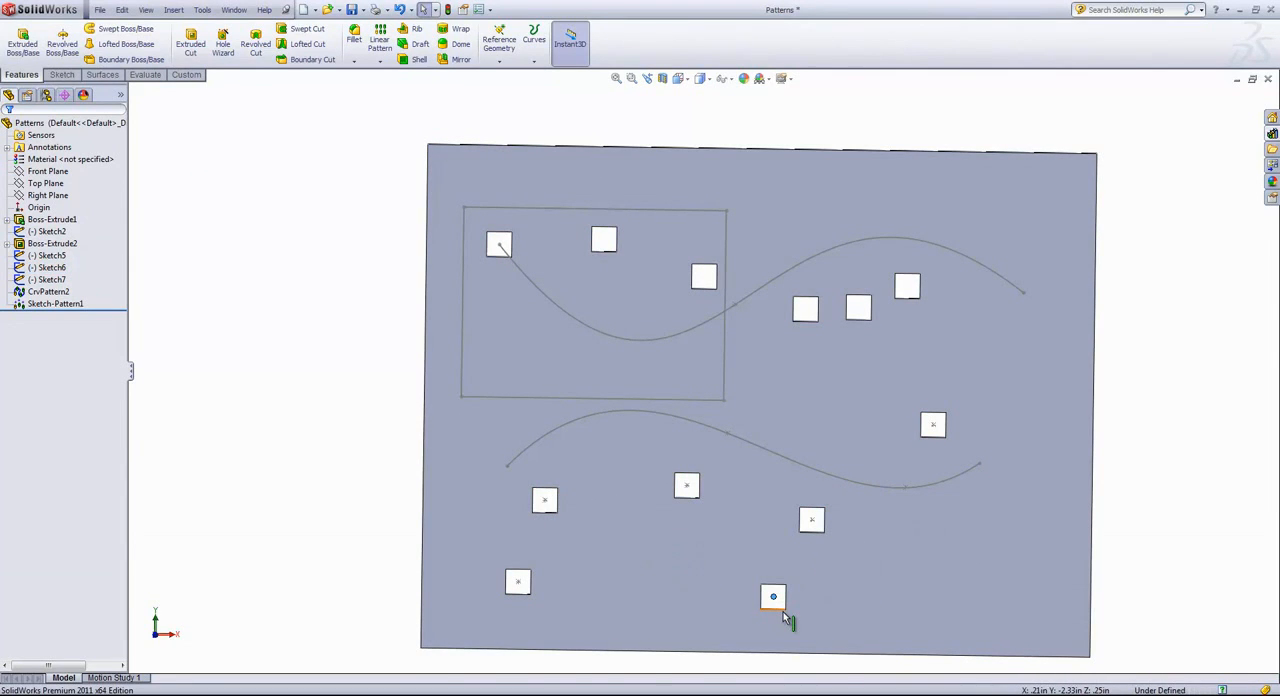
left_click(380, 61)
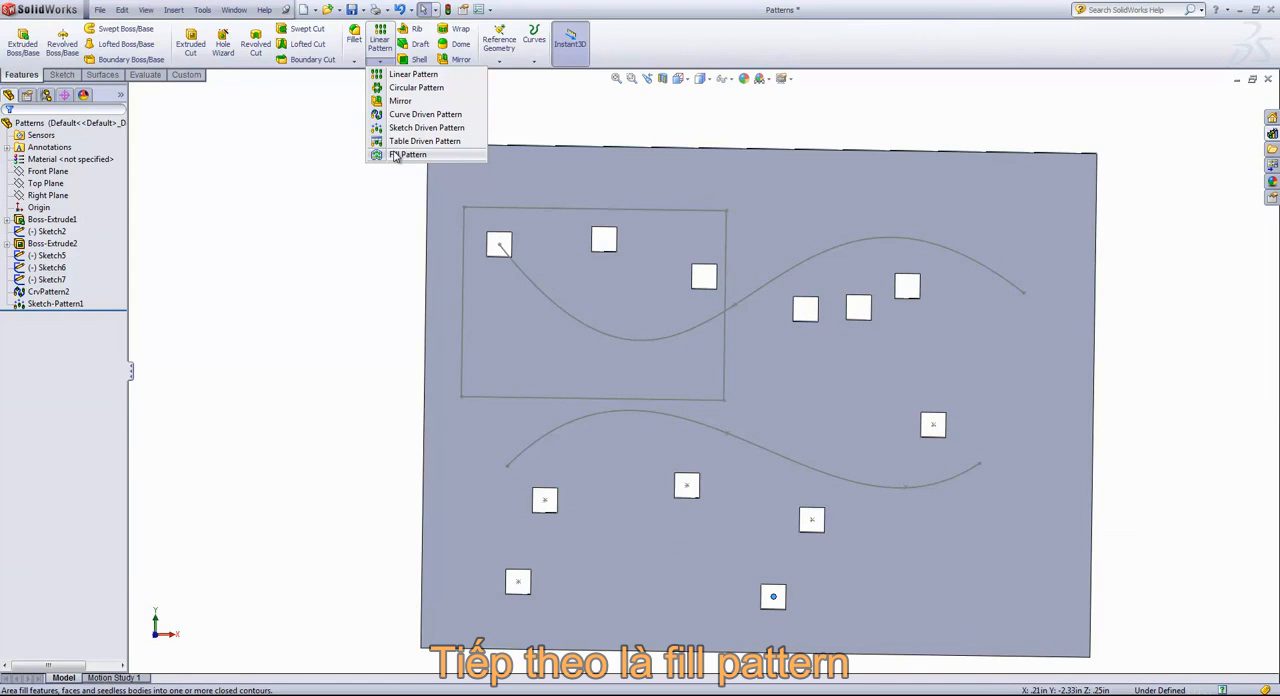
left_click(340, 309)
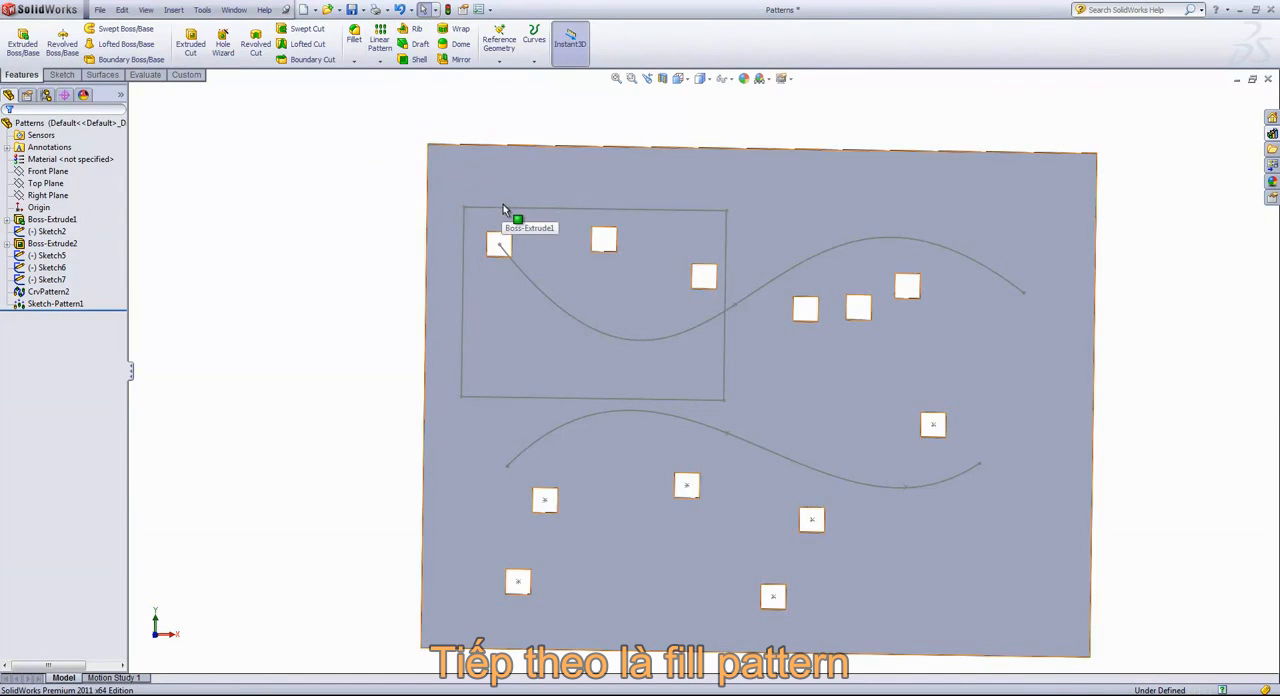
left_click(534, 61)
left_click(459, 91)
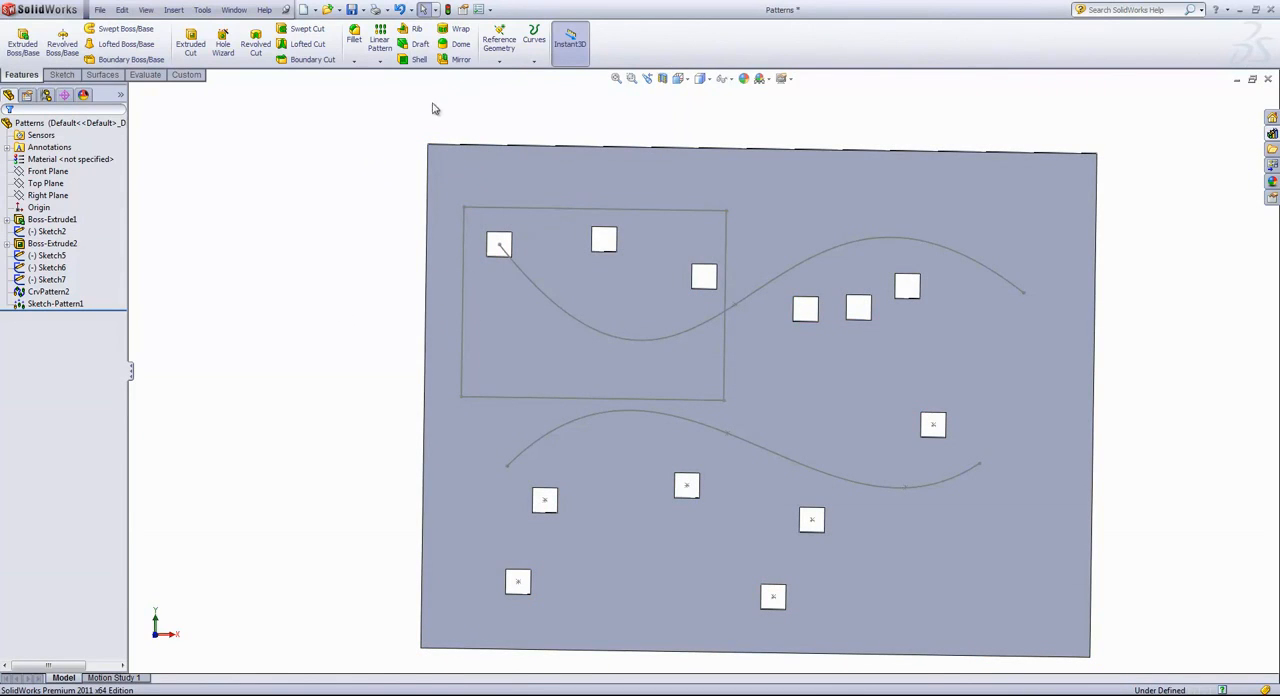
Split the plate's front face with a projection split line using the rectangle sketch Sketch5
left_click(534, 61)
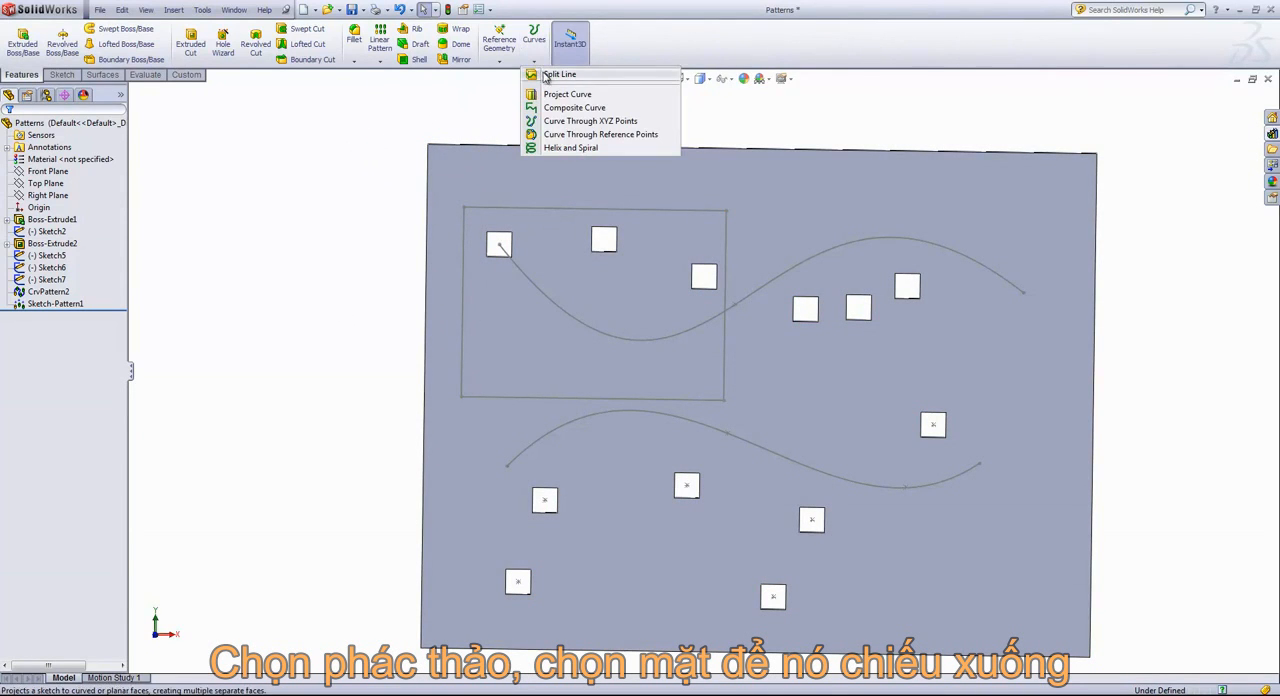
left_click(556, 75)
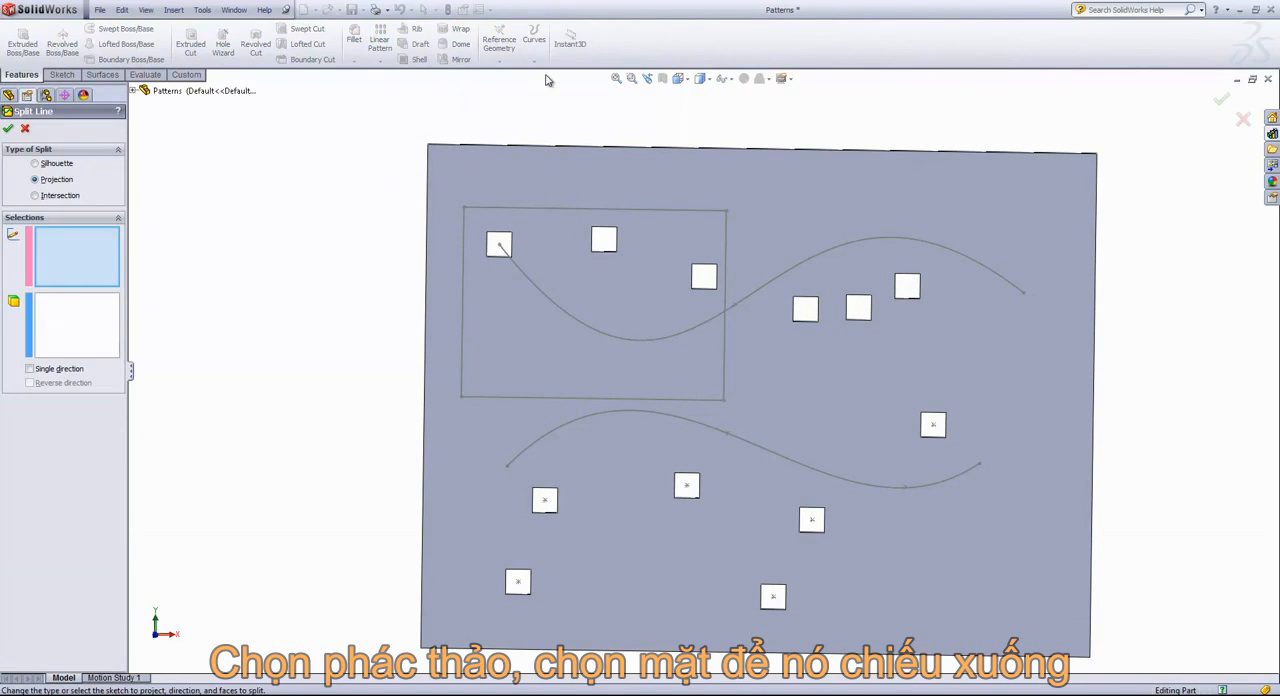
left_click(495, 209)
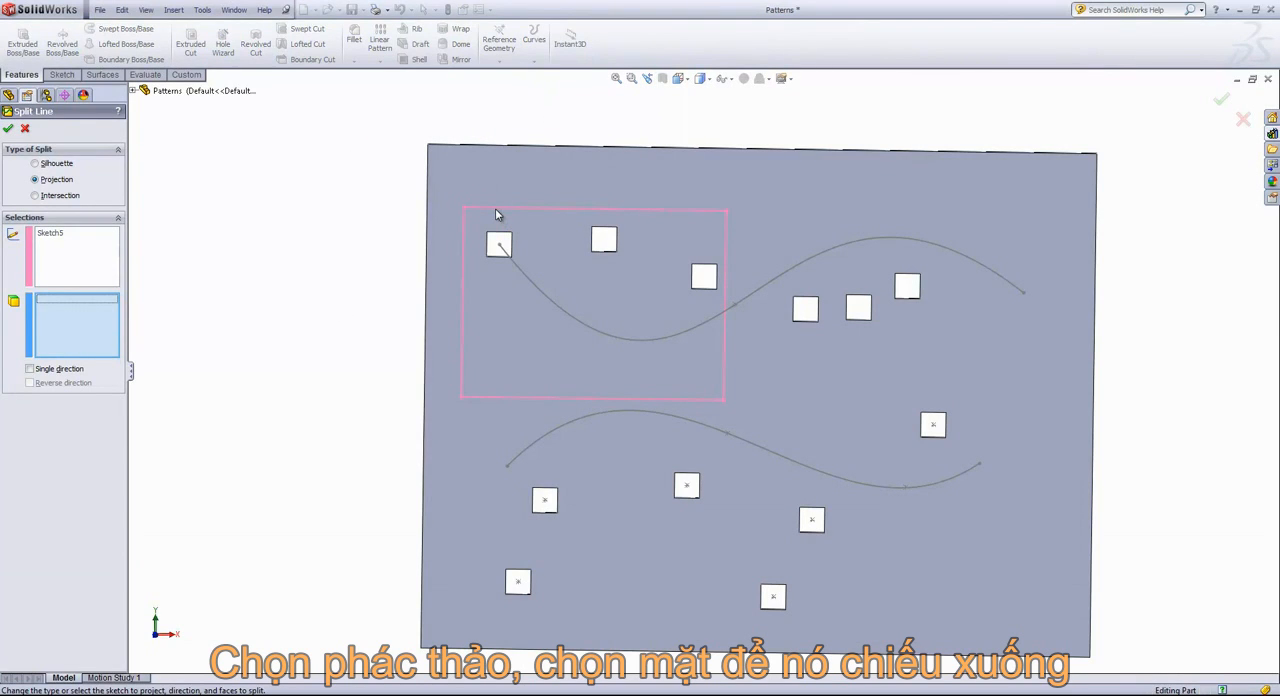
left_click(555, 172)
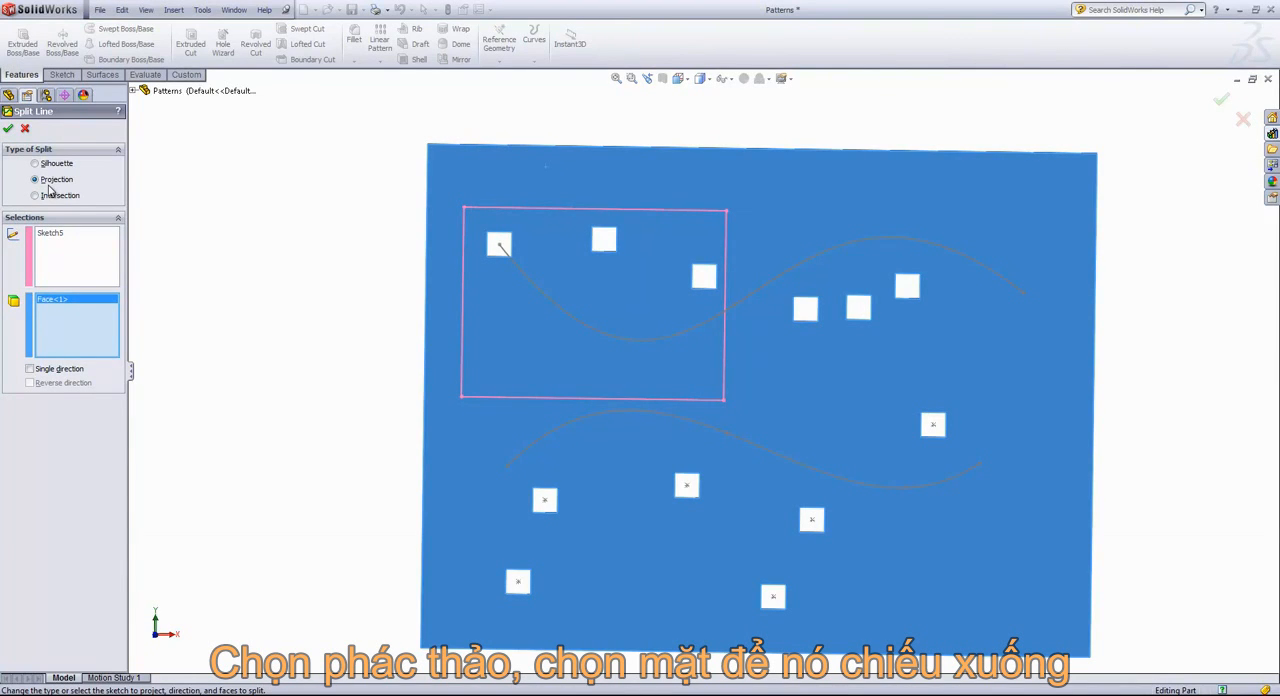
left_click(8, 128)
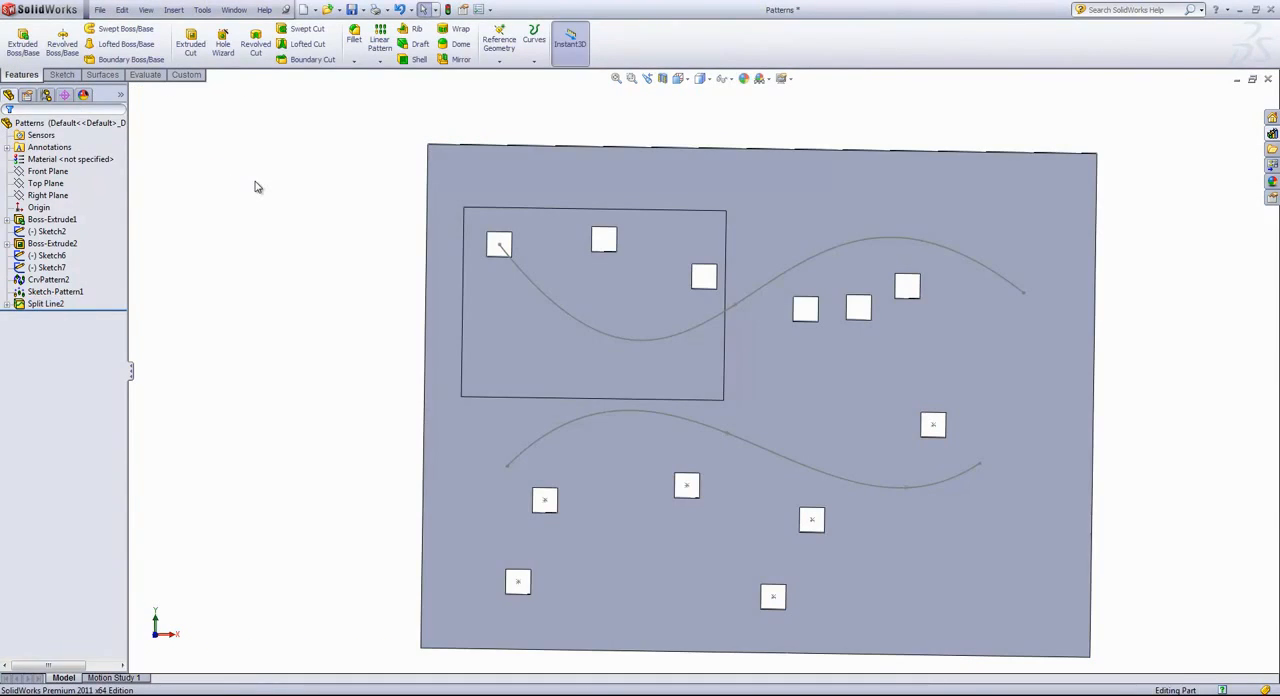
Start a fill pattern of Boss-Extrude2 with the split rectangular face around the upper-left cutouts as the fill boundary
left_click(380, 62)
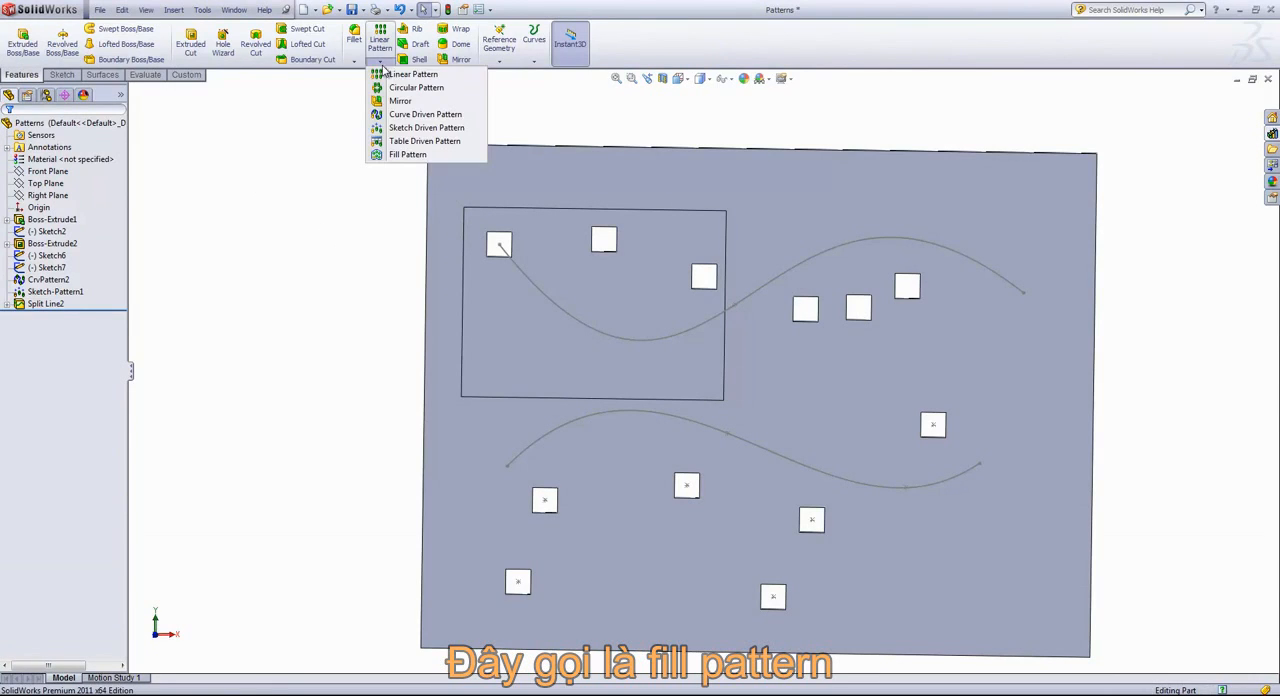
left_click(412, 155)
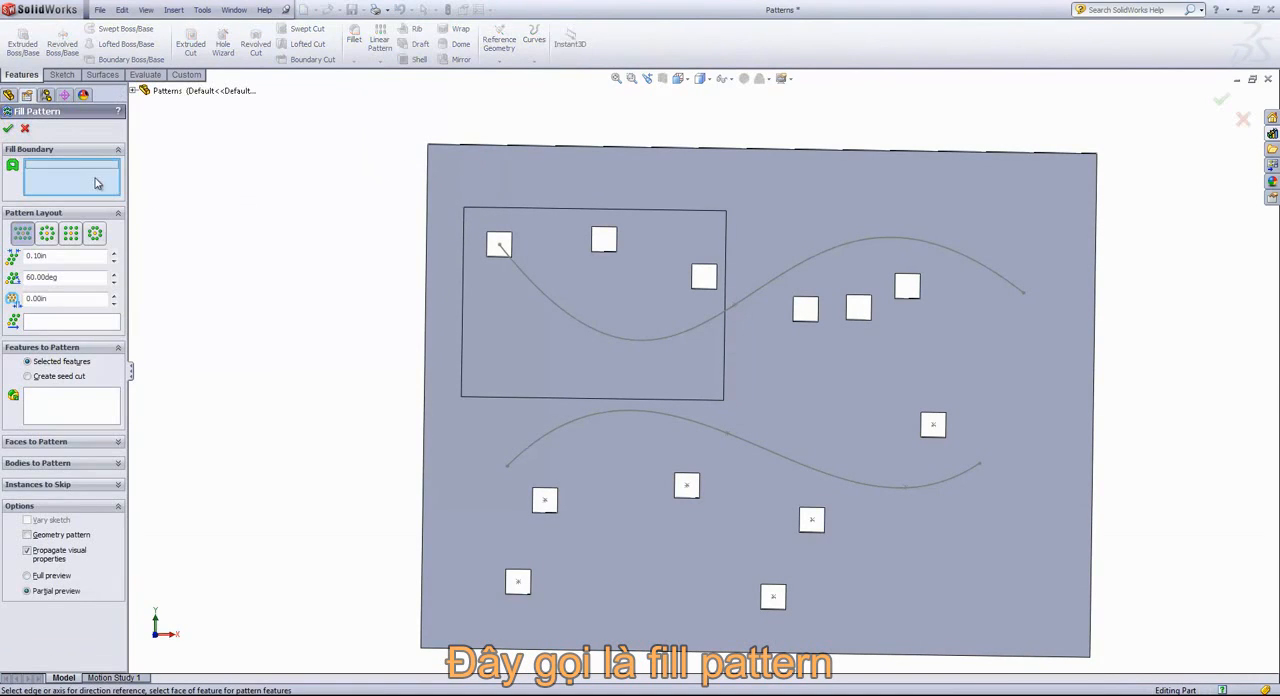
left_click(535, 331)
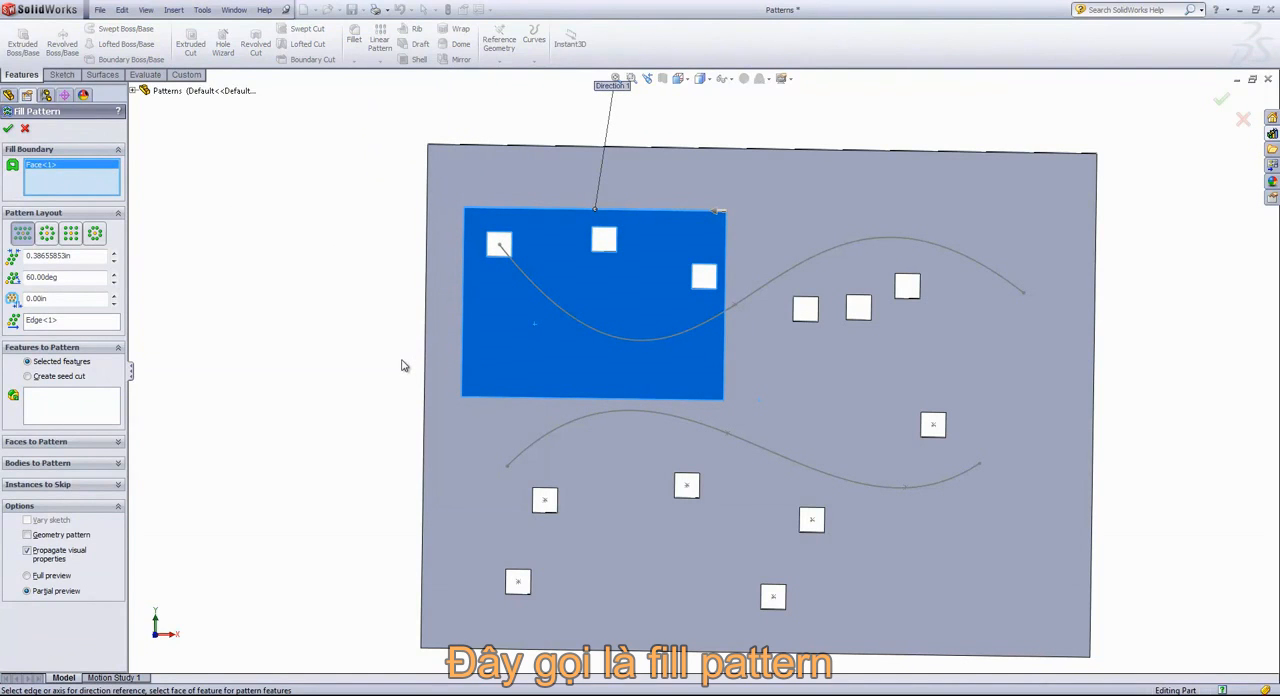
left_click(66, 403)
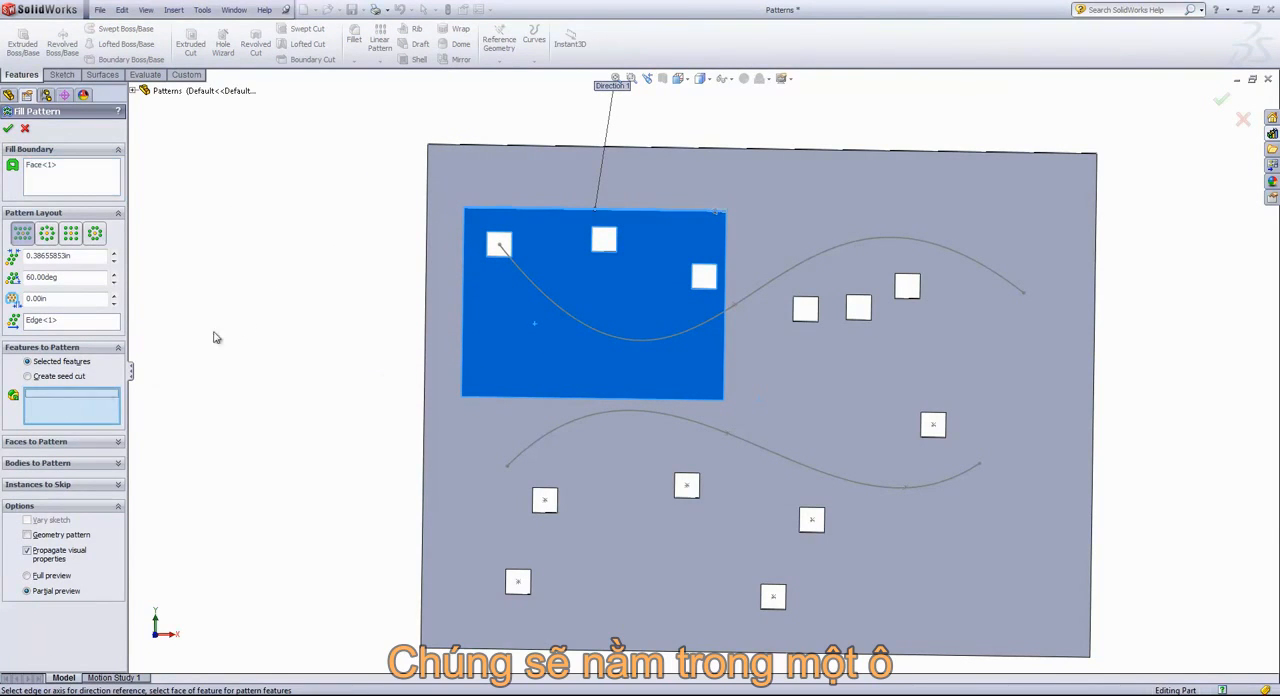
middle_click_drag(252, 260, 334, 277)
scroll(551, 265, "down", 3)
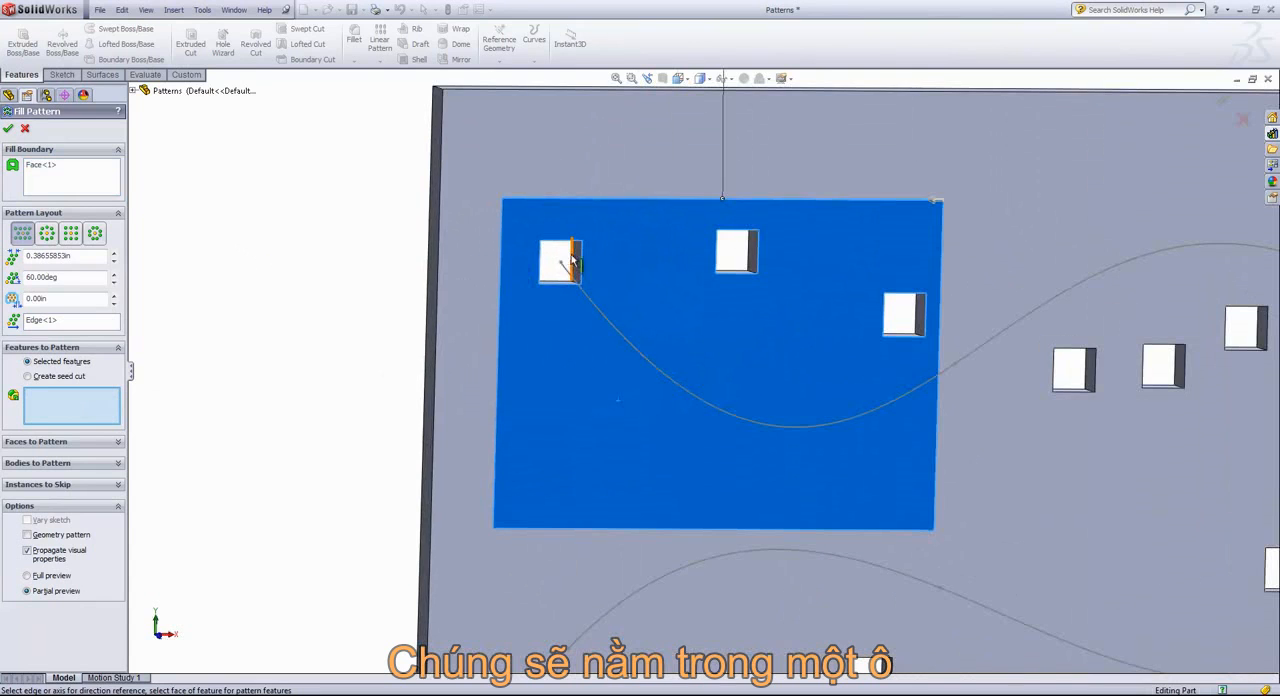
left_click(572, 262)
key("f")
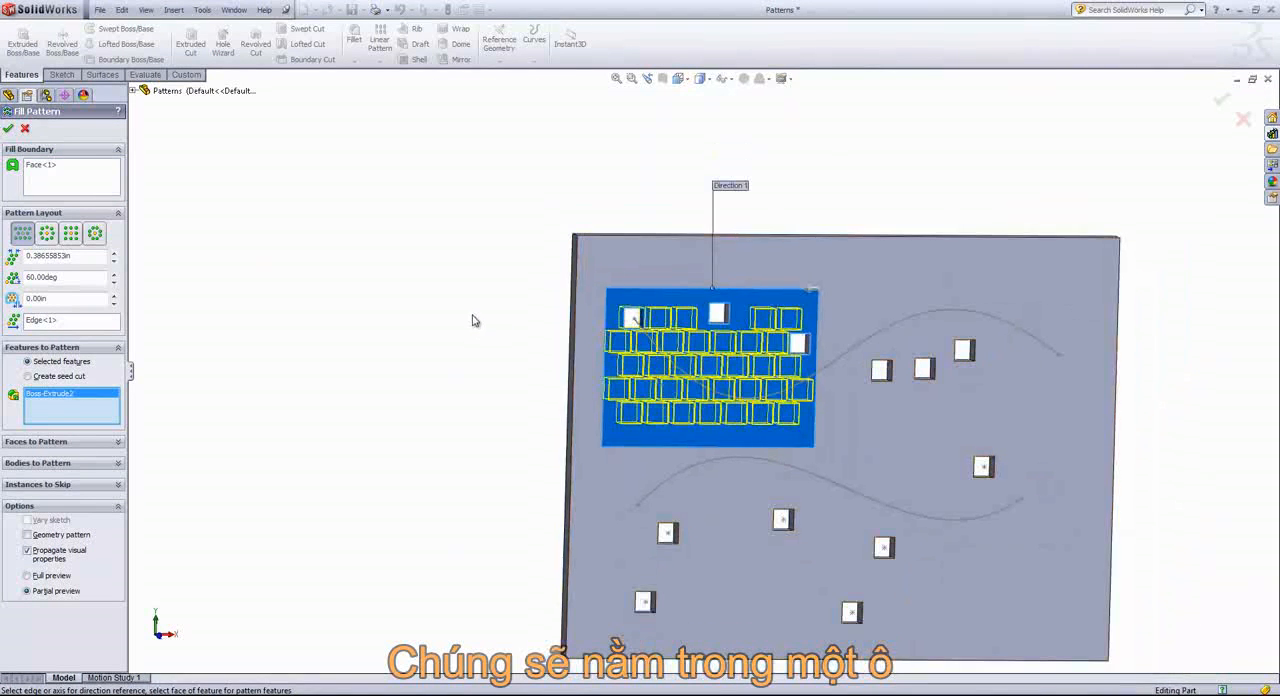
middle_click_drag(473, 315, 449, 306)
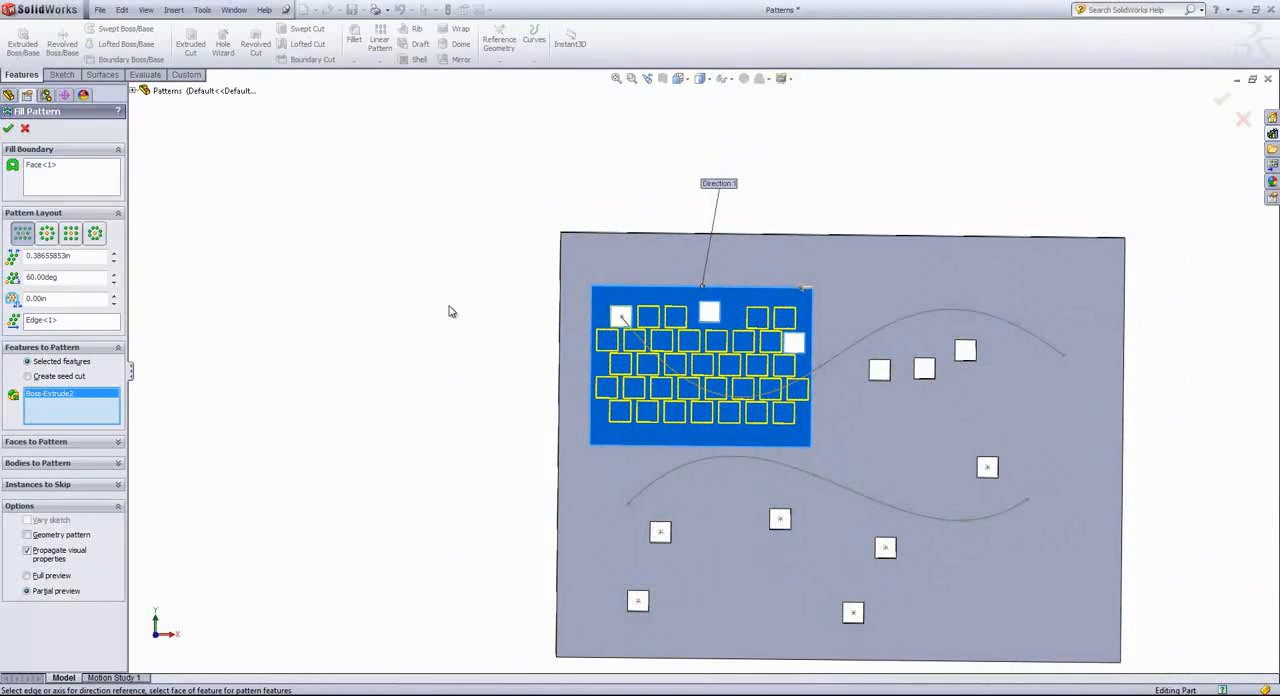
Set the fill pattern's instance spacing to 0.50 in
double_click(75, 255)
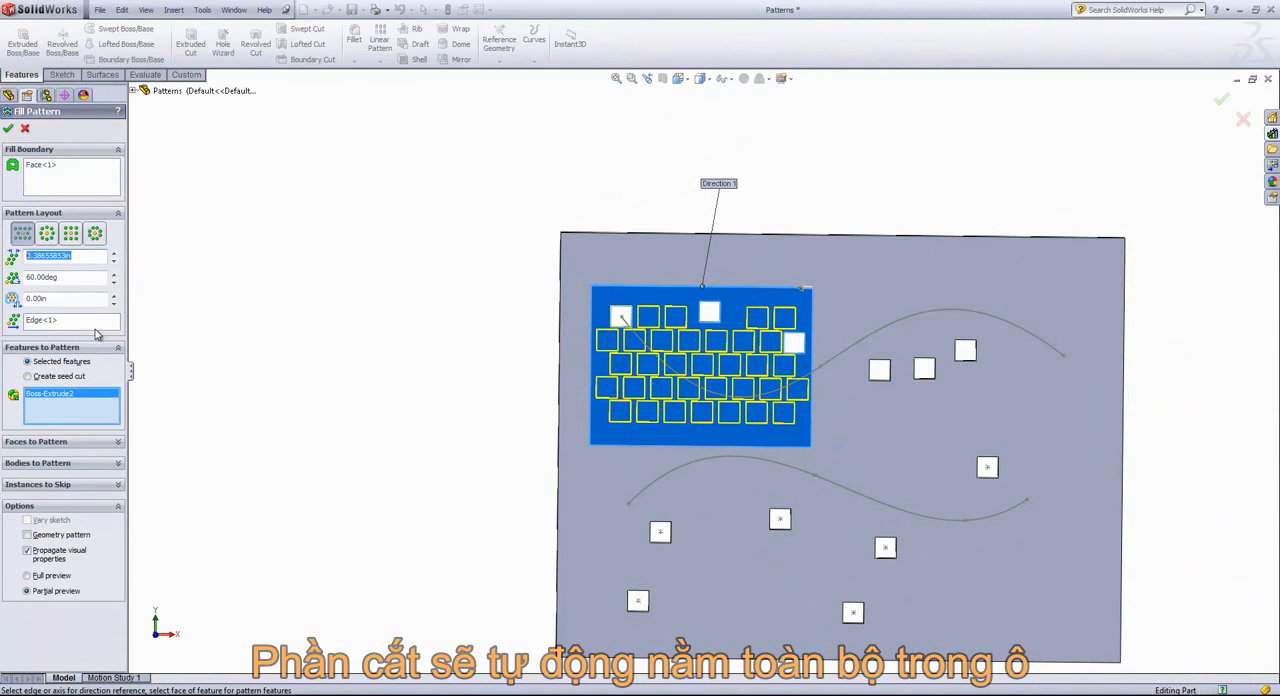
type("1.5")
key("Return")
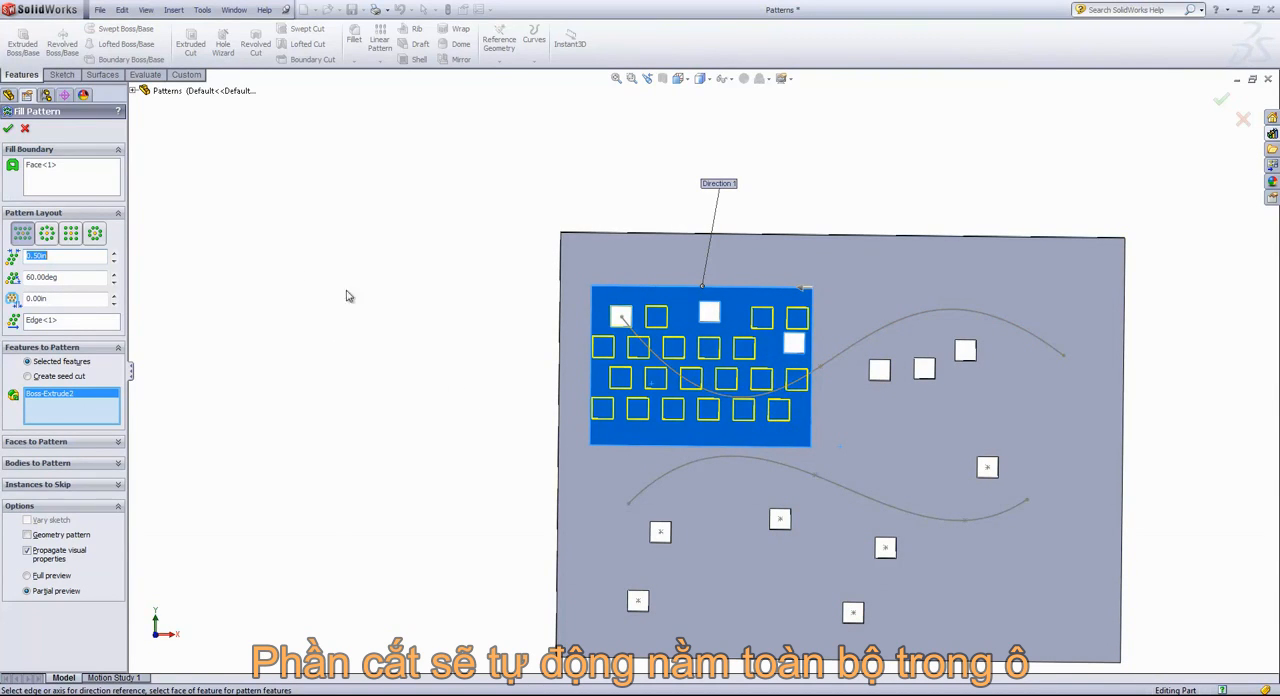
Preview the circular, square and polygon layouts of the fill pattern, and return to the perforation layout
left_click(47, 234)
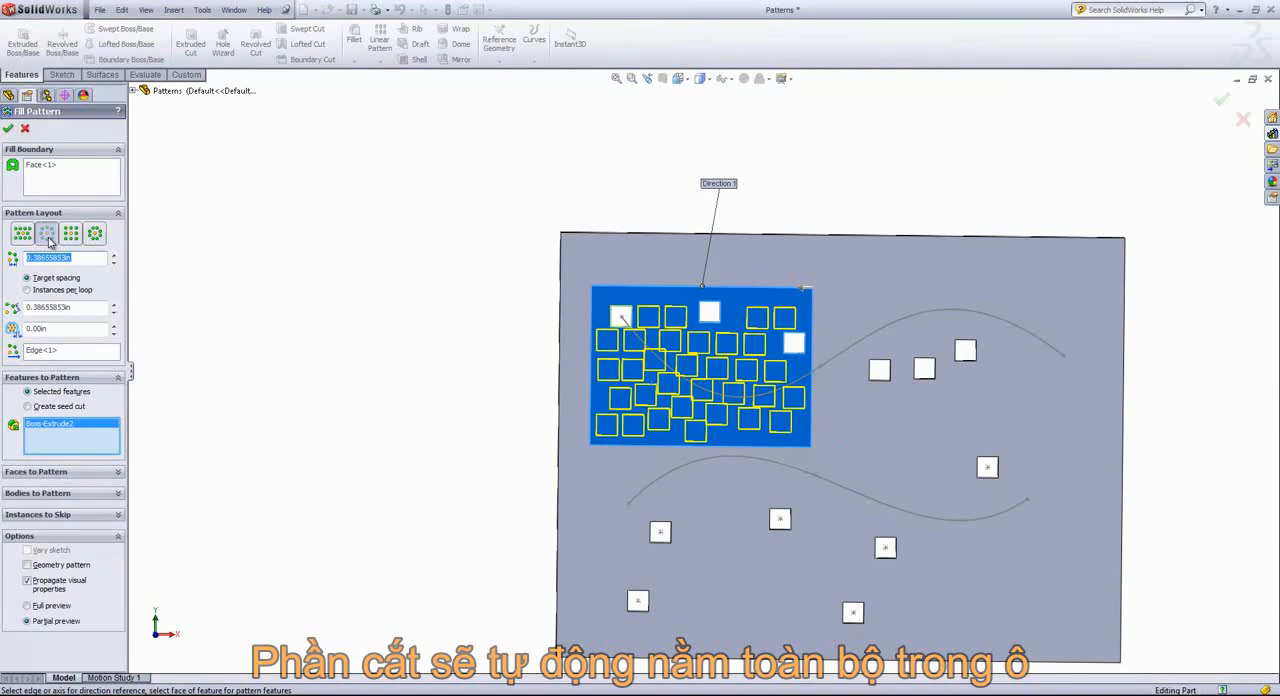
left_click(71, 234)
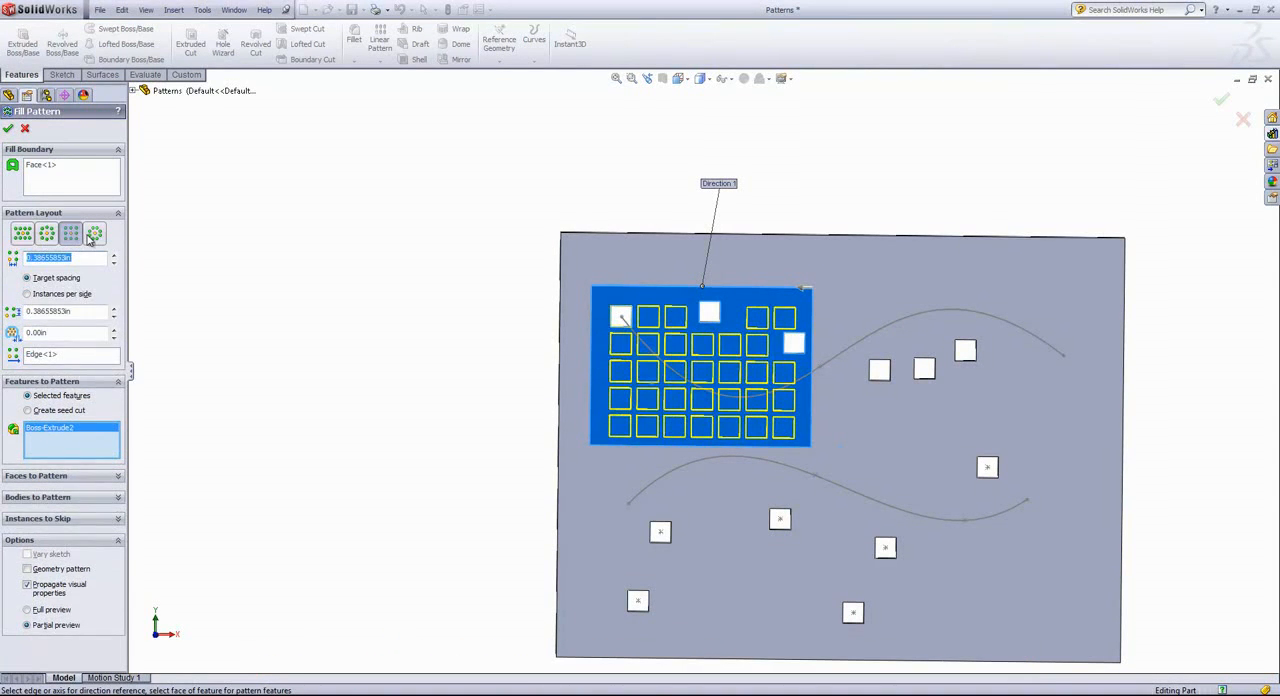
left_click(93, 234)
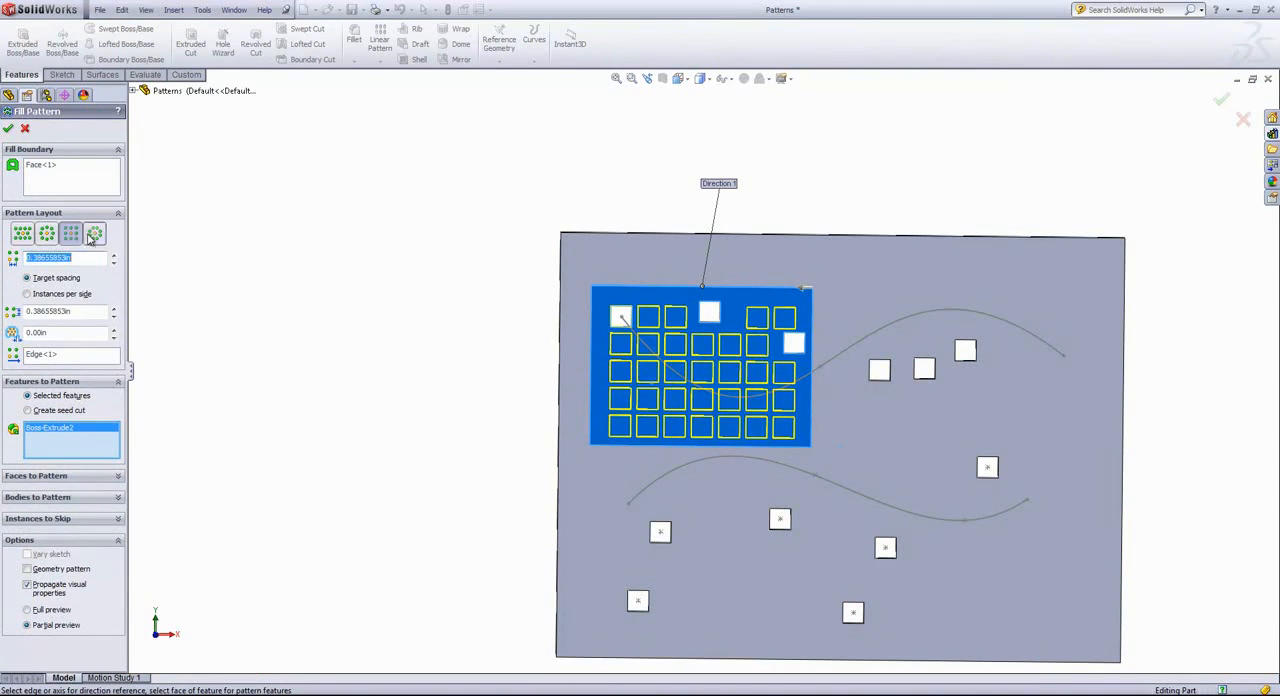
left_click(22, 234)
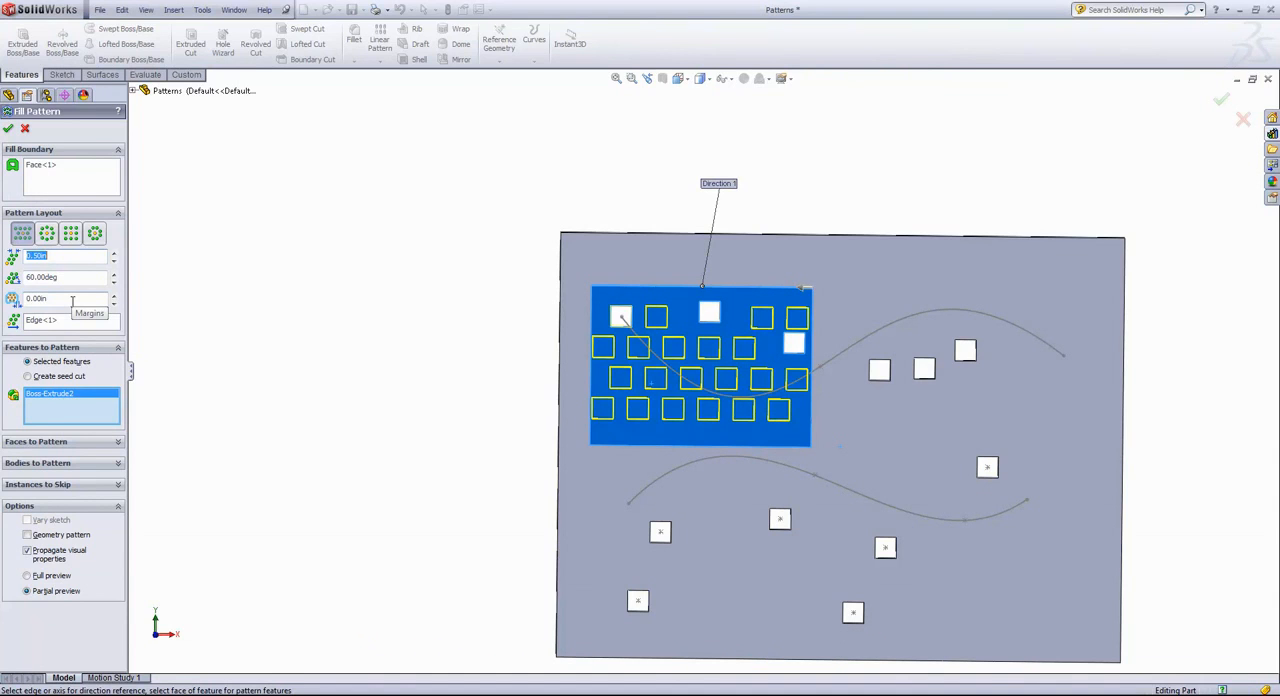
Set the fill pattern's margins to 0.25 in
left_click_drag(72, 300, 29, 298)
type("0.25")
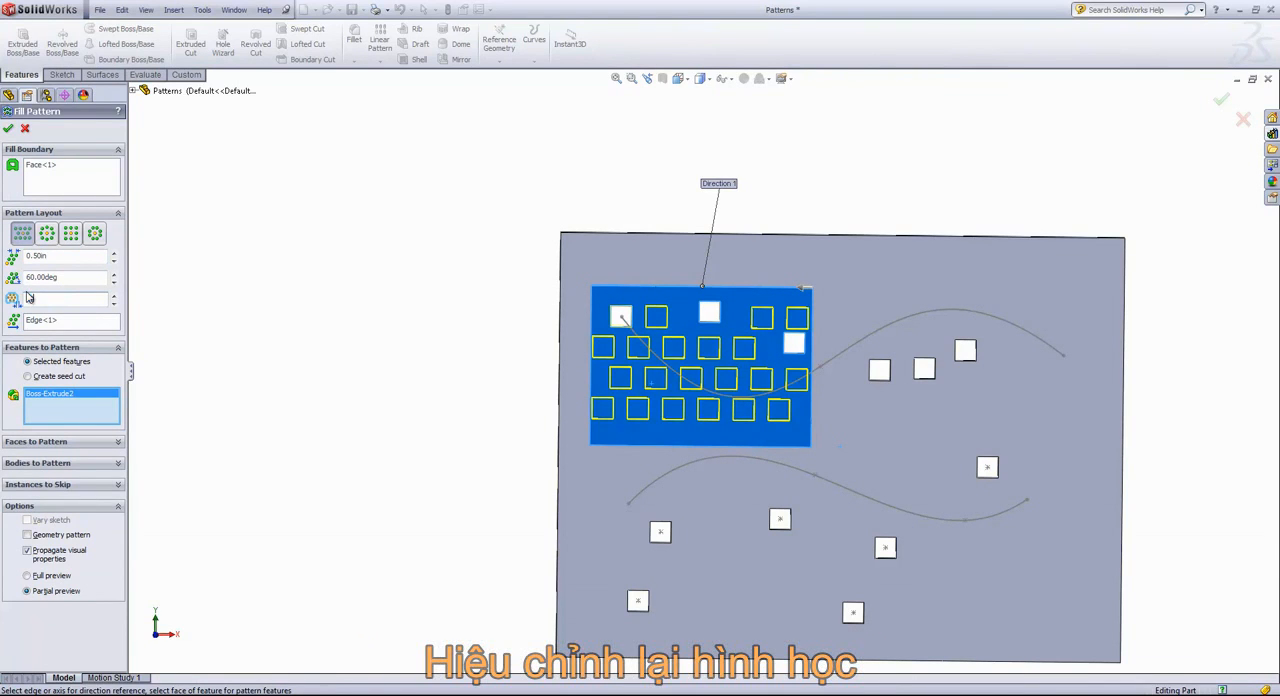
key("Return")
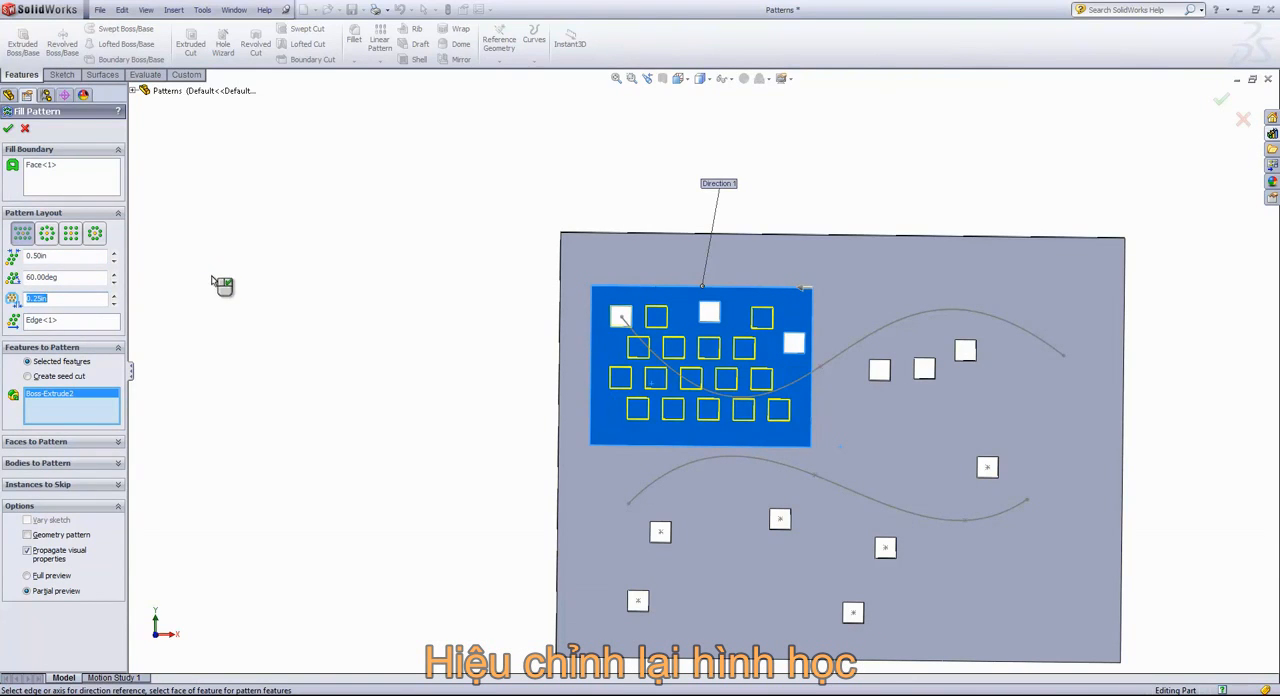
Switch the pattern to a created seed cut, try the square and diamond shapes, and create the fill pattern with the 10-sided polygon
left_click(28, 377)
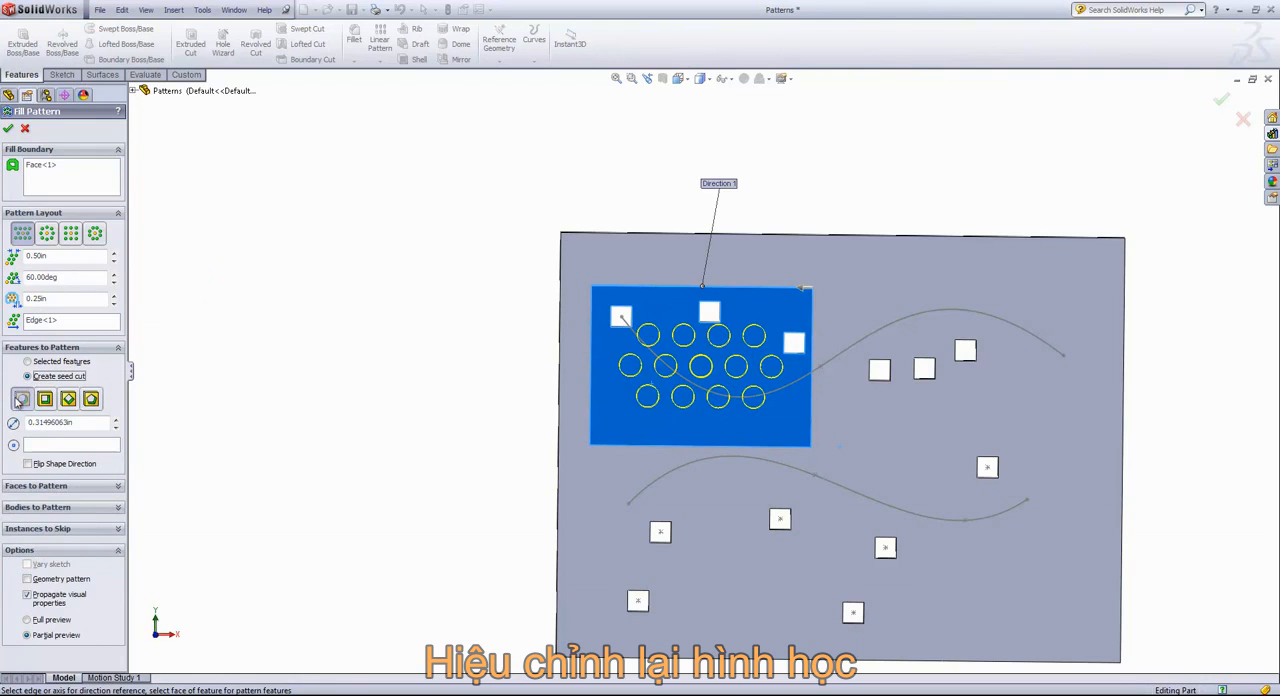
left_click(45, 399)
left_click(68, 399)
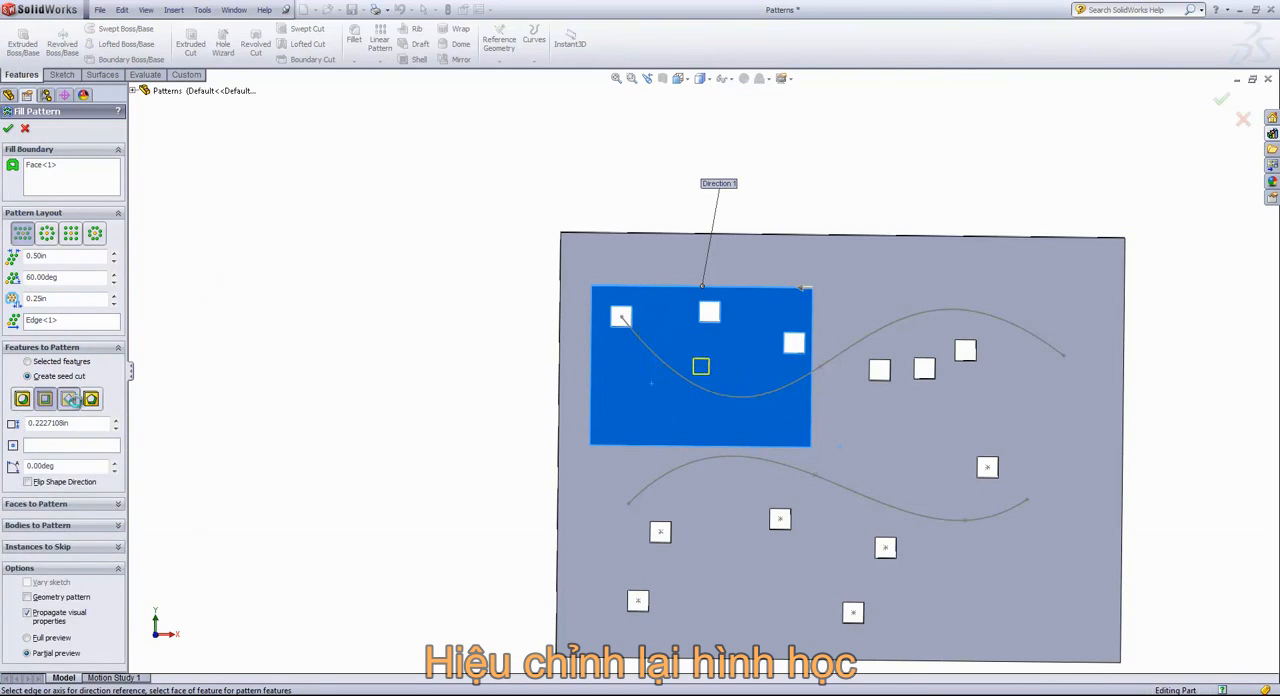
left_click(91, 399)
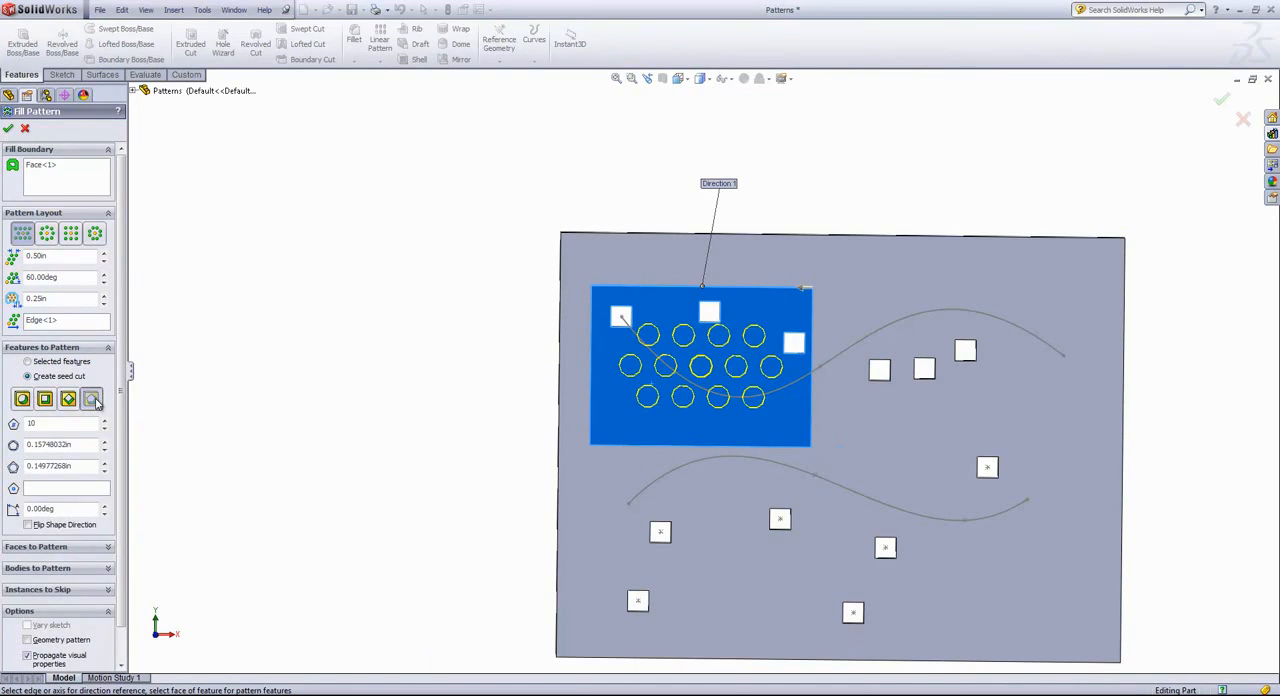
left_click(9, 129)
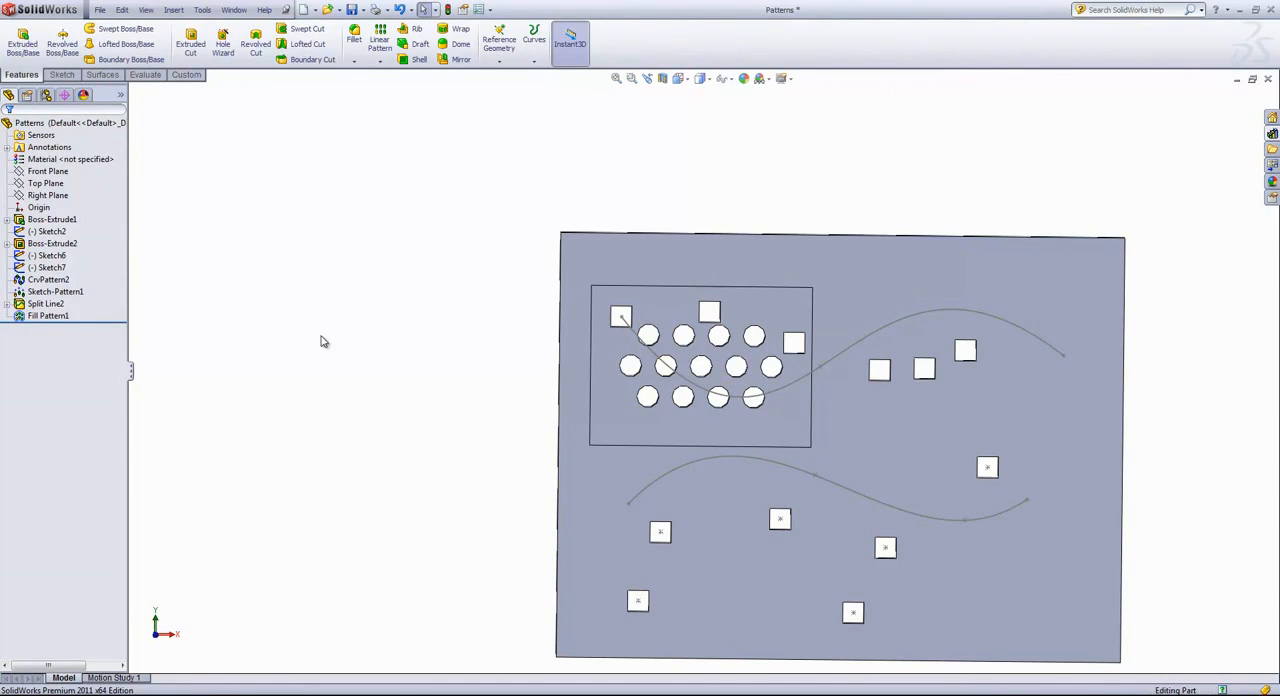
Edit Fill Pattern1 to skip the centre instance and its two immediate neighbours in the middle row
left_click(45, 315)
right_click(45, 315)
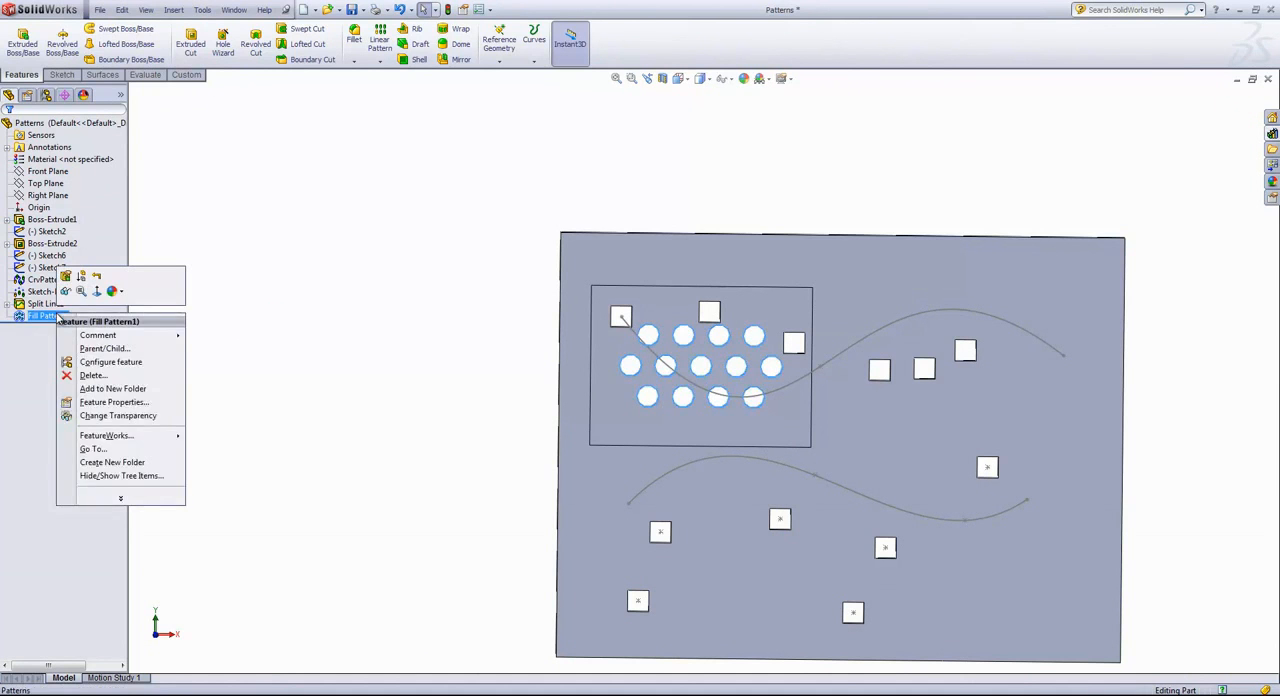
left_click(67, 276)
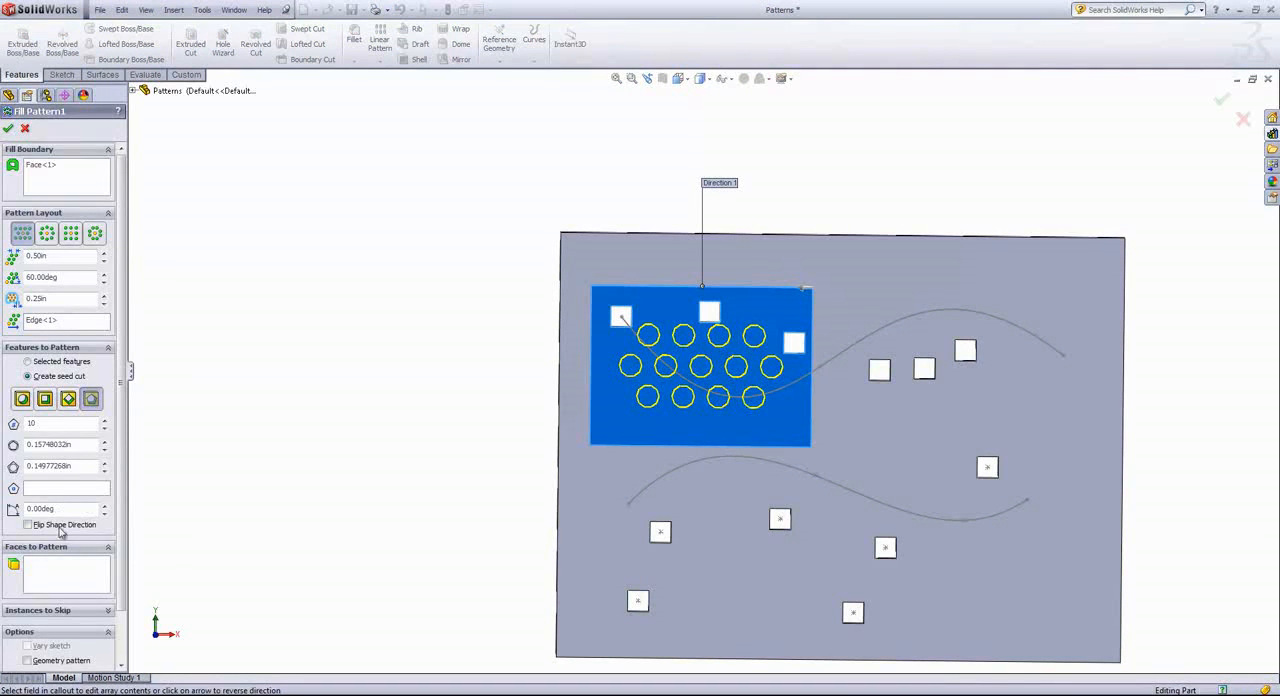
left_click(70, 611)
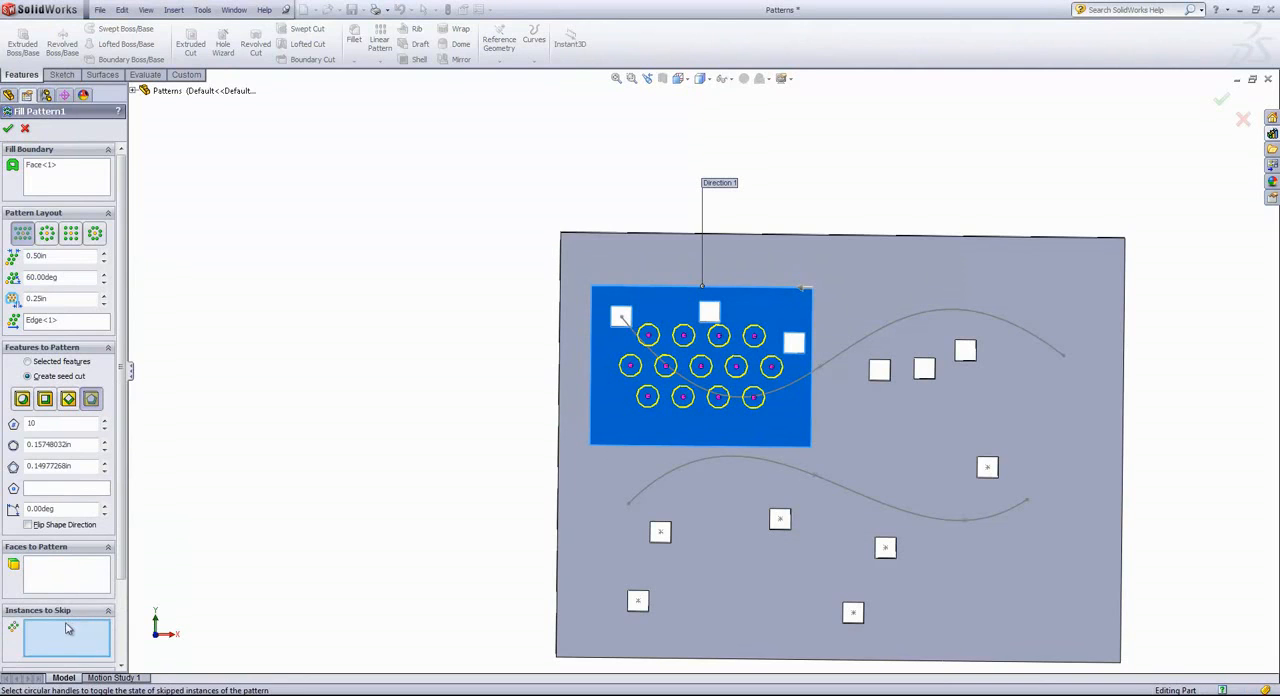
left_click(700, 366)
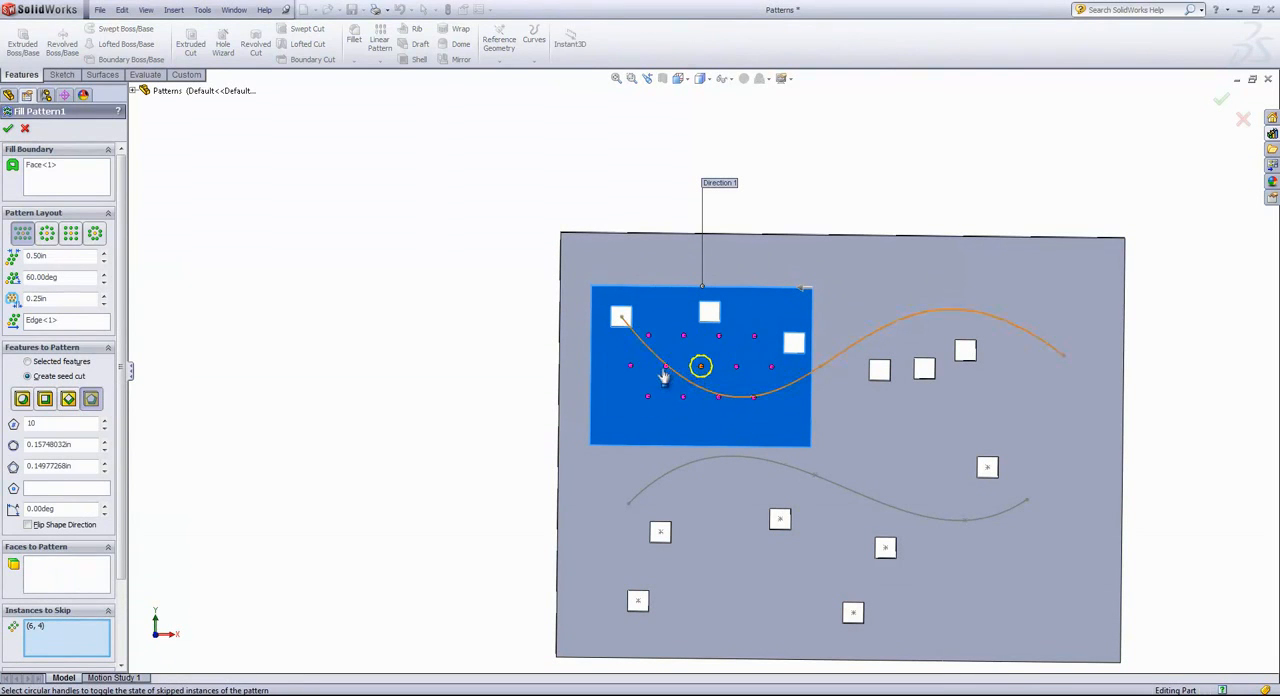
left_click(665, 366)
left_click(736, 366)
left_click(9, 129)
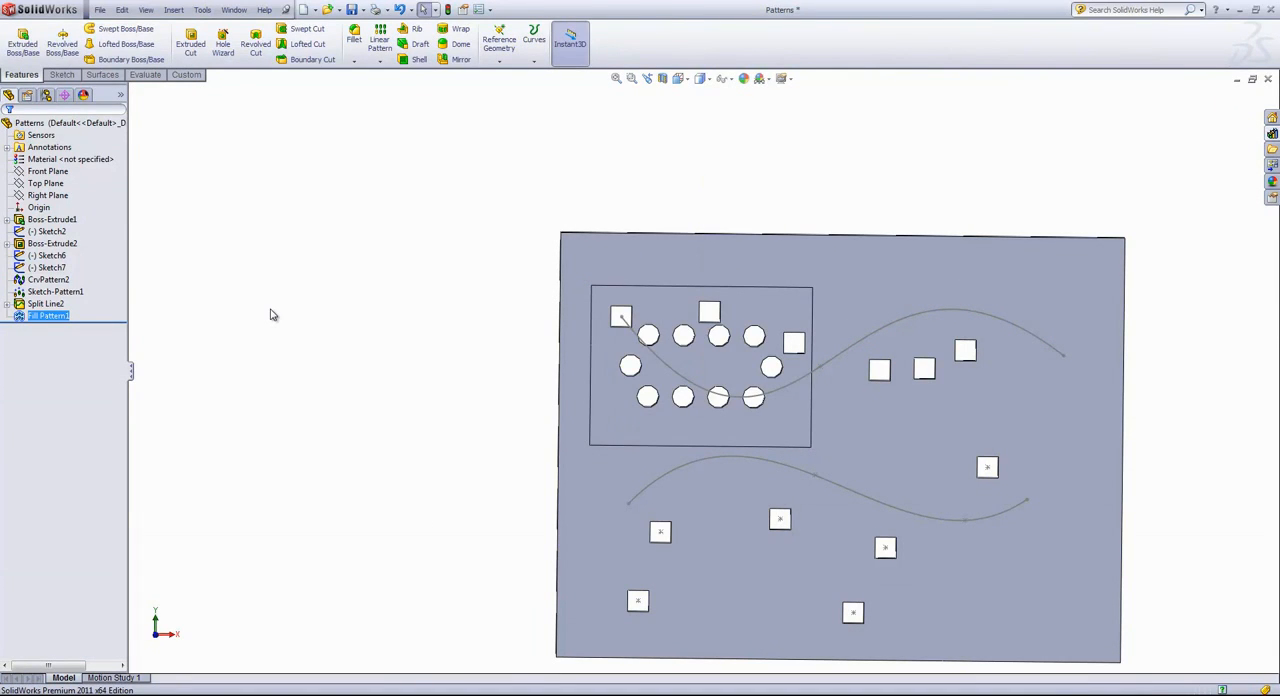
Examine the Table Driven Pattern options and leave the command without creating a pattern
left_click(381, 61)
left_click(424, 141)
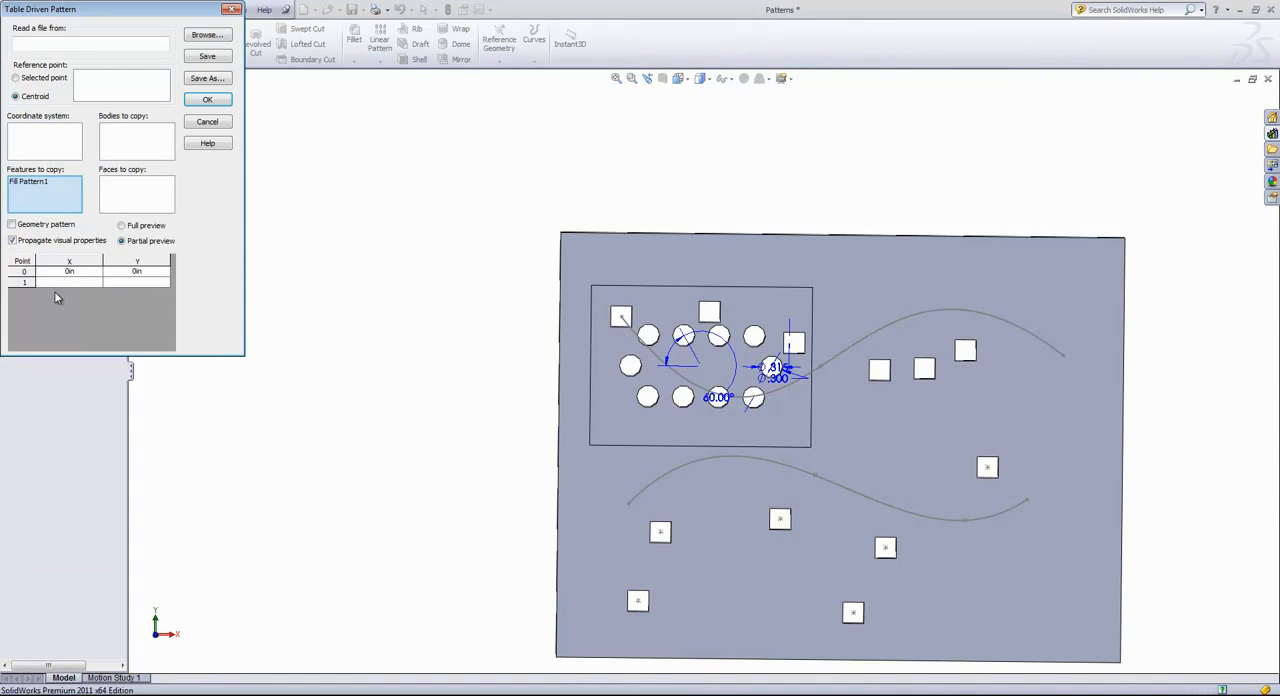
left_click(231, 10)
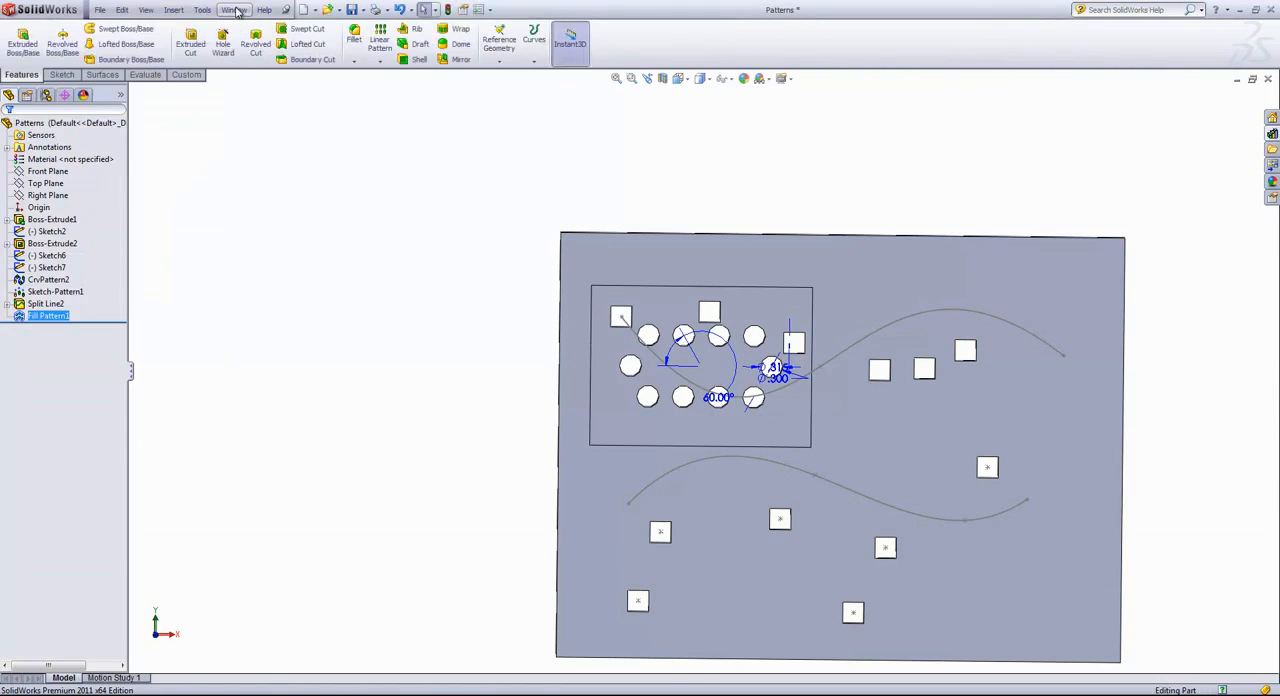